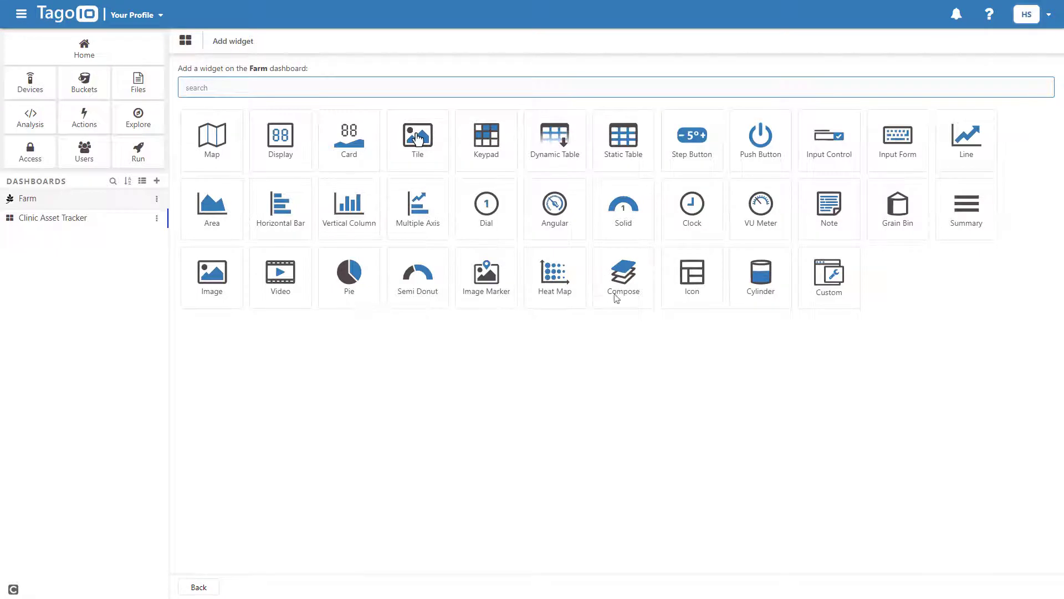
- Add a Compose widget to the Farm dashboard and title it "Farm 1"
left_click(620, 301)
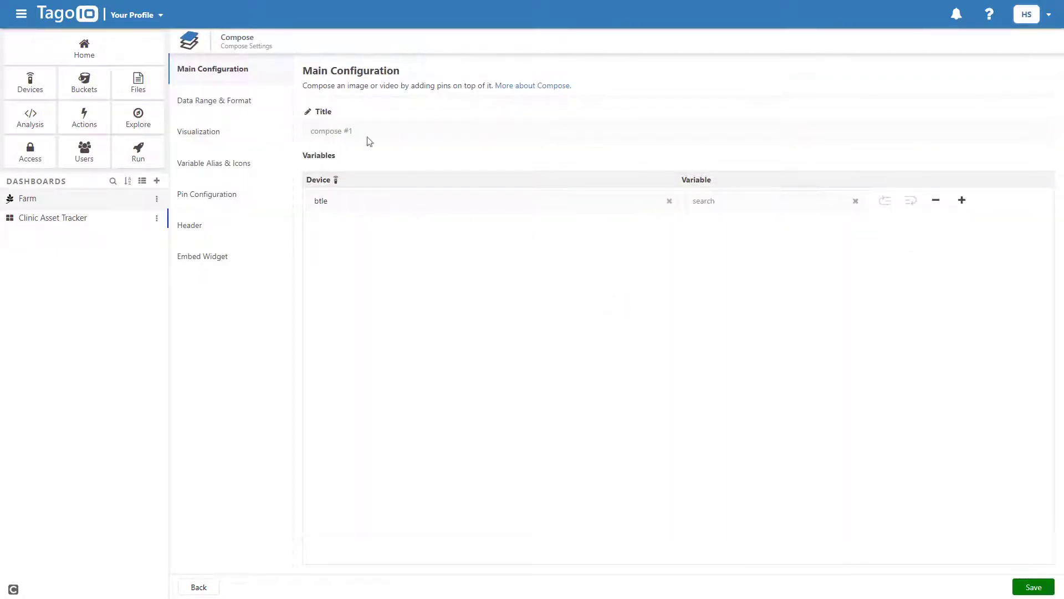
left_click(336, 126)
type("Farm 1")
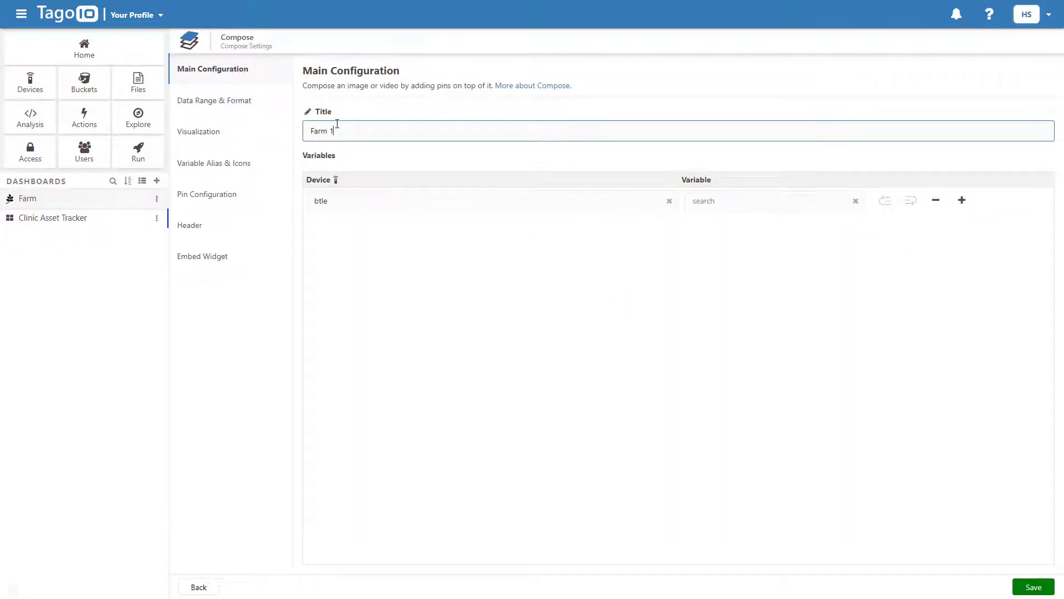
- Set the first variable row to the Farm_Monitor device with the variable cow_count
left_click(373, 195)
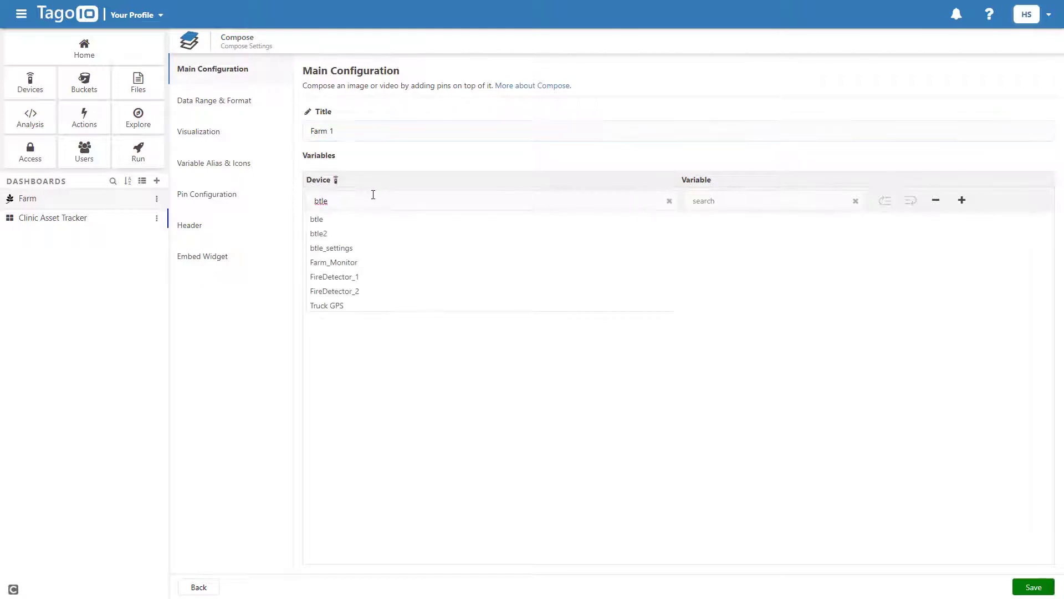
left_click(344, 263)
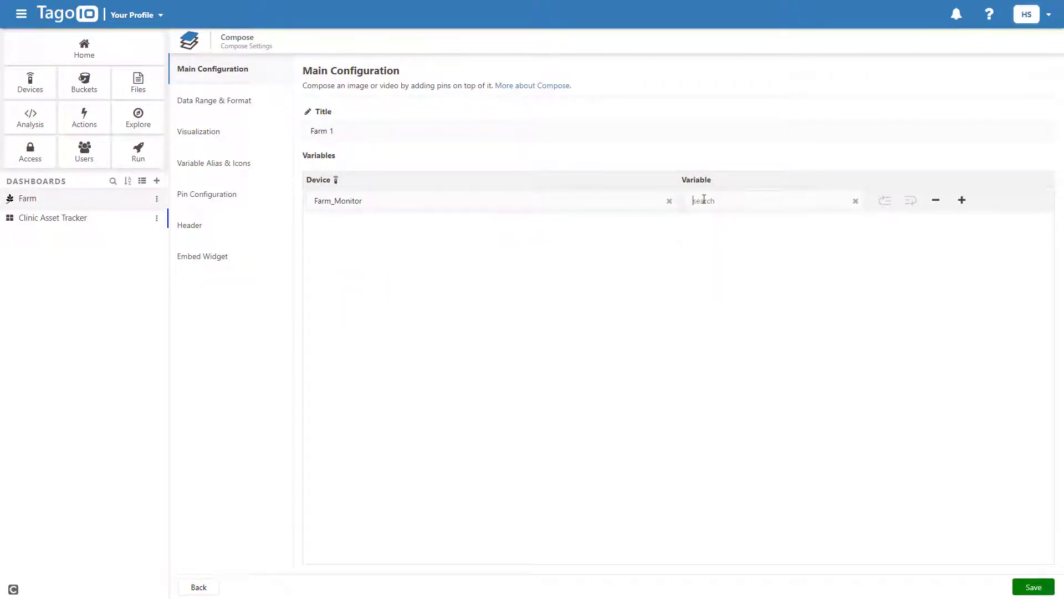
type("cow_count")
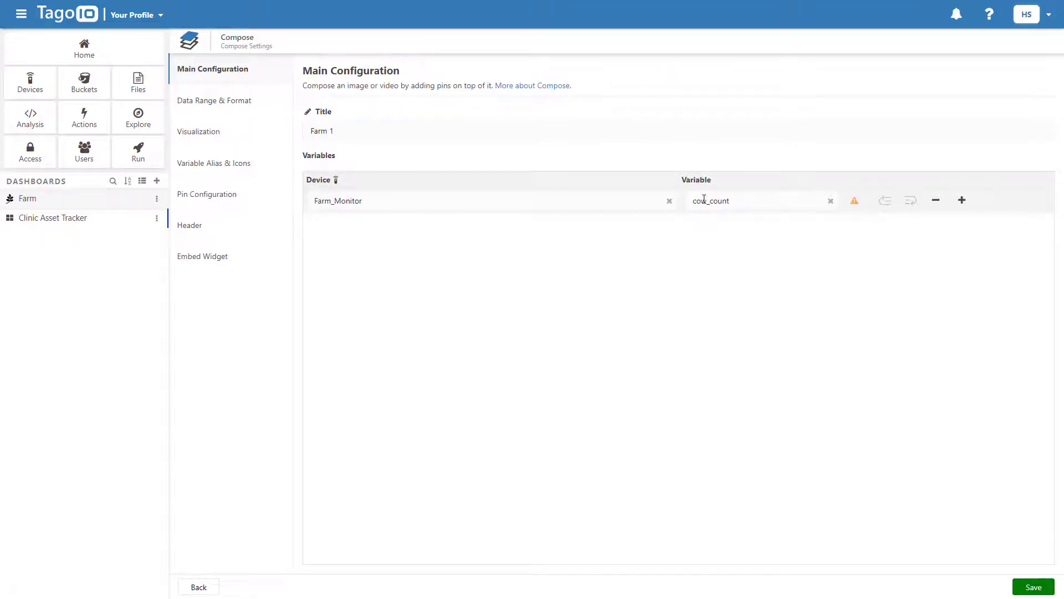
mouse_move(855, 201)
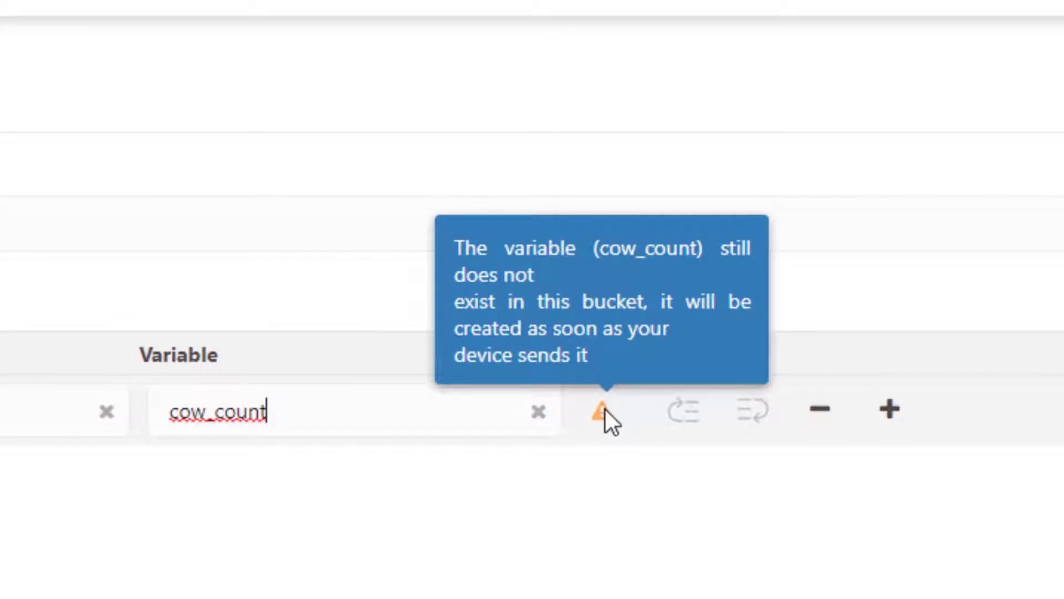
- Add two more Farm_Monitor variables to the widget, soil_moisture and barn_temperature
left_click(890, 409)
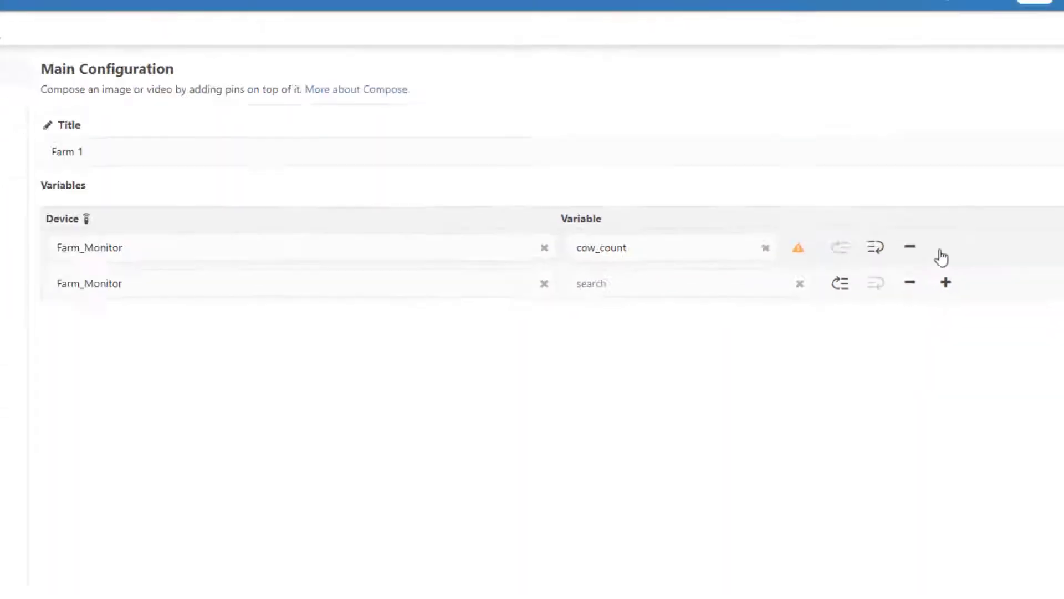
type("soil_mo")
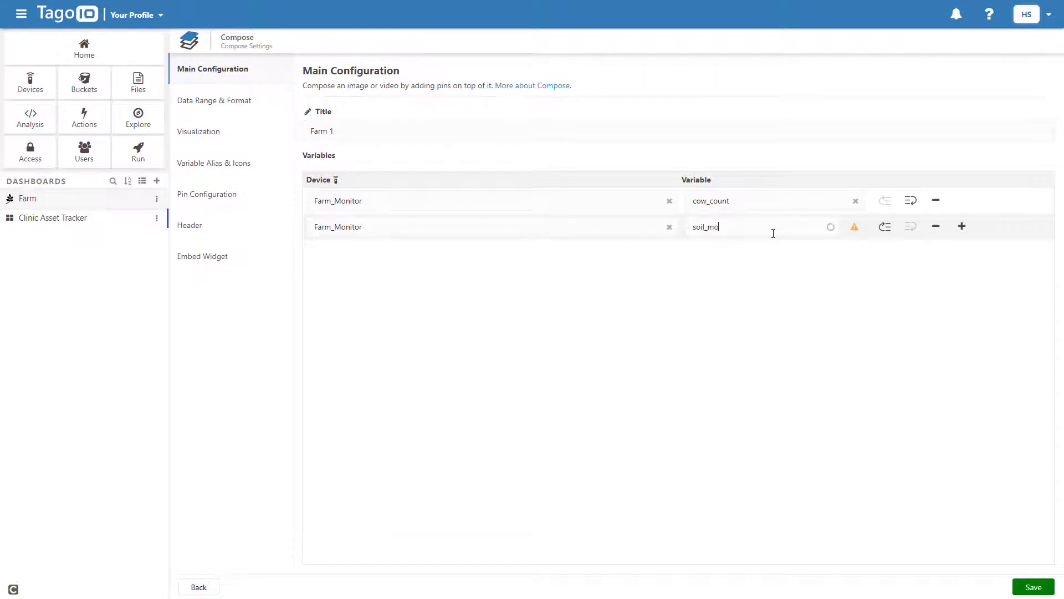
type("isture")
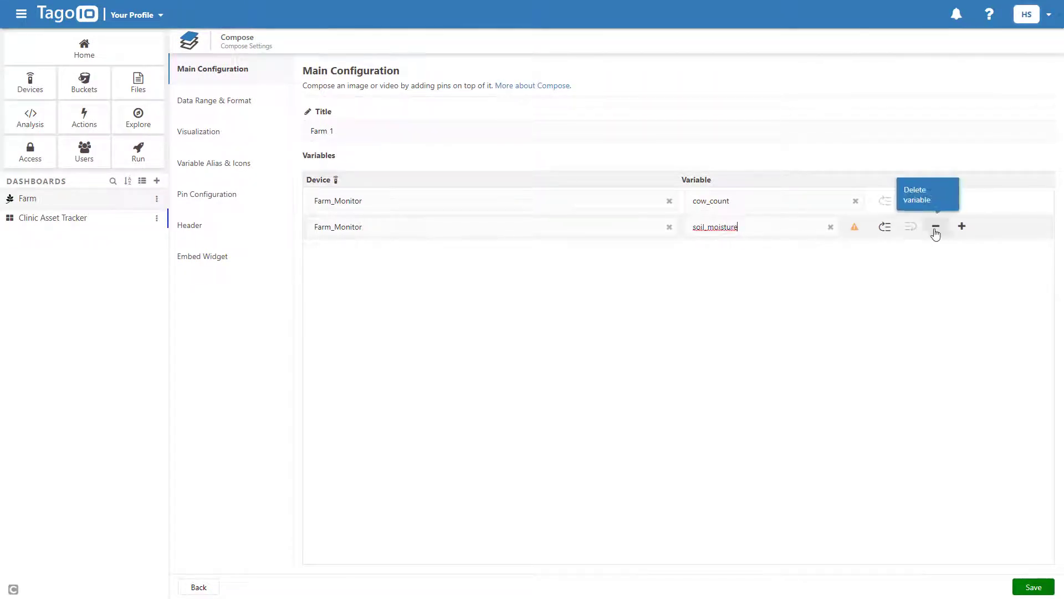
left_click(962, 227)
type("barn_temperature")
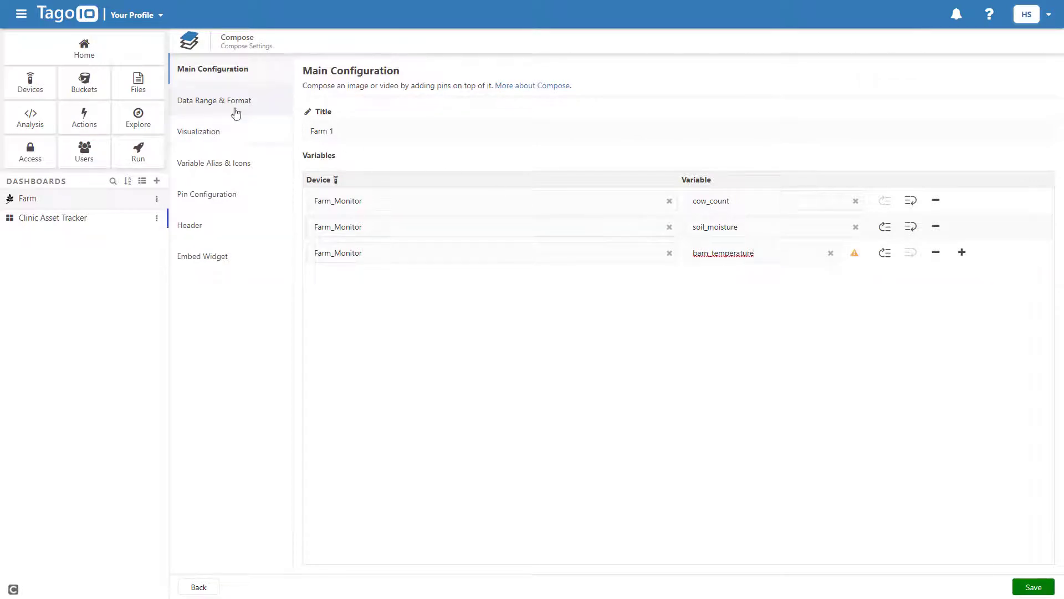
left_click(215, 103)
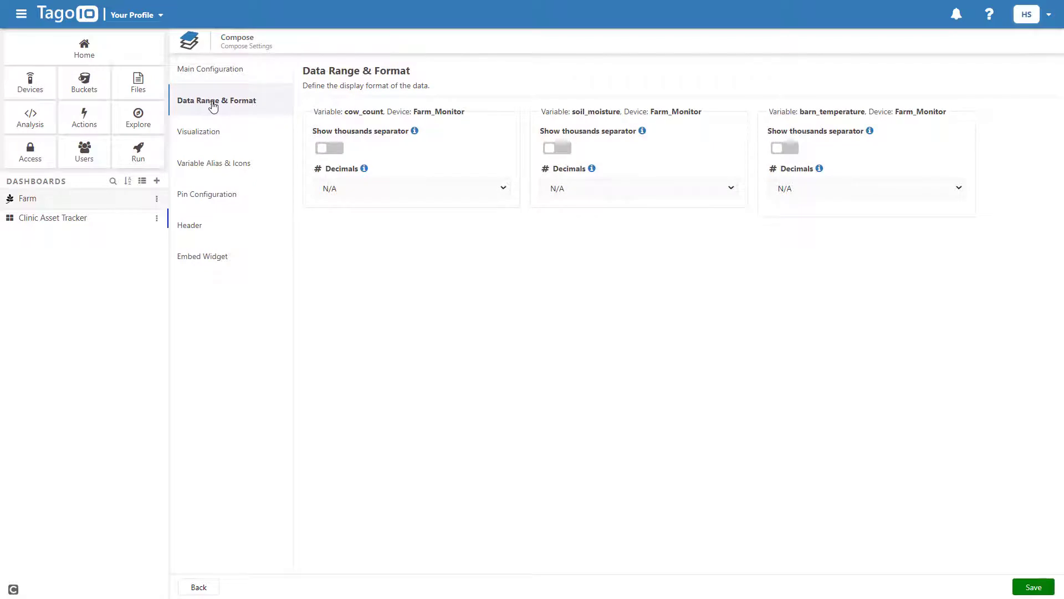
left_click(217, 133)
left_click(344, 131)
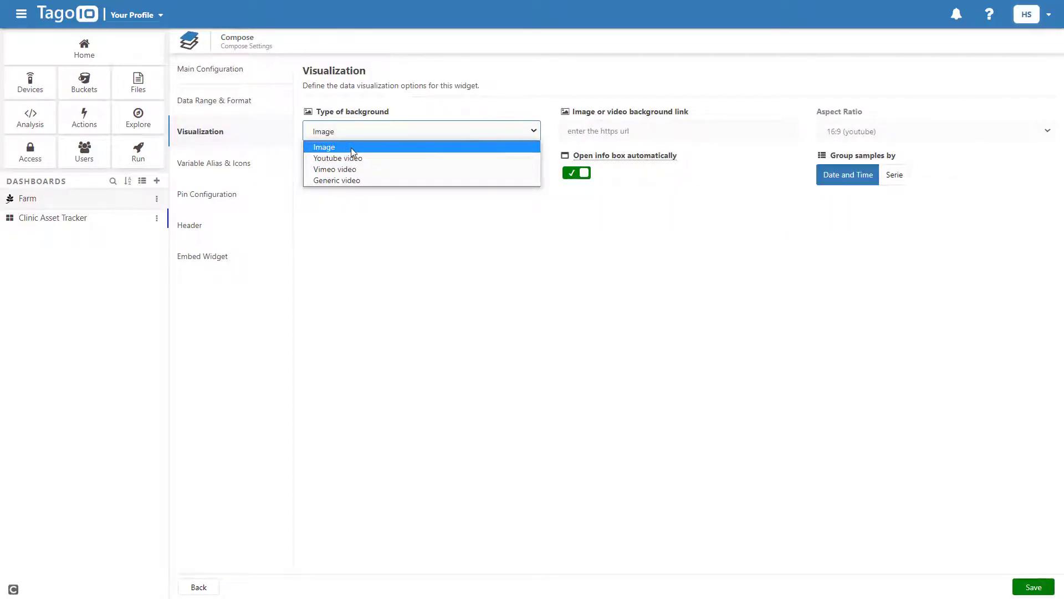
left_click(351, 147)
left_click(592, 125)
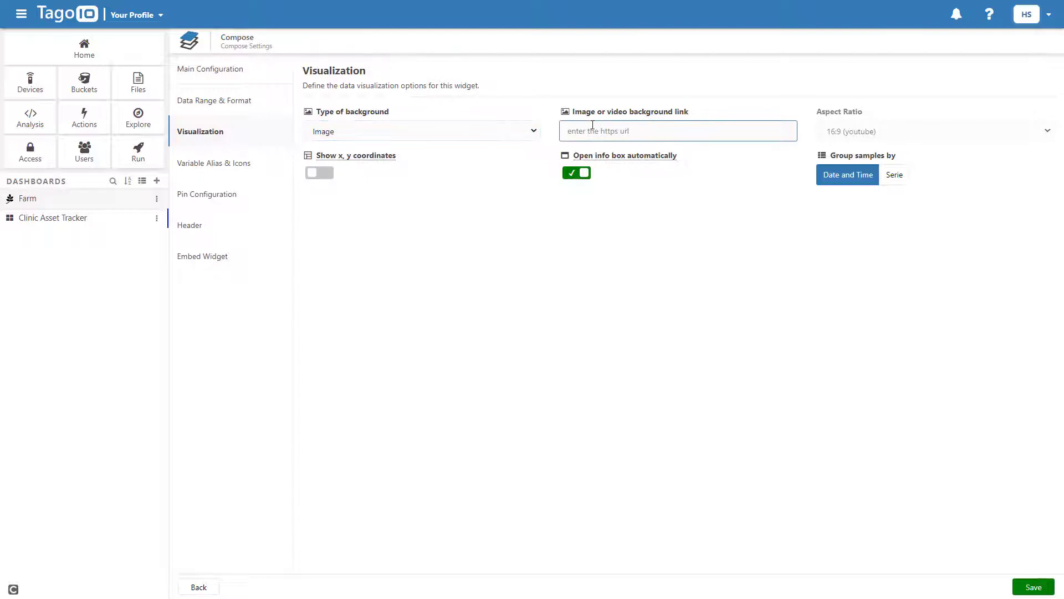
key("ctrl+v")
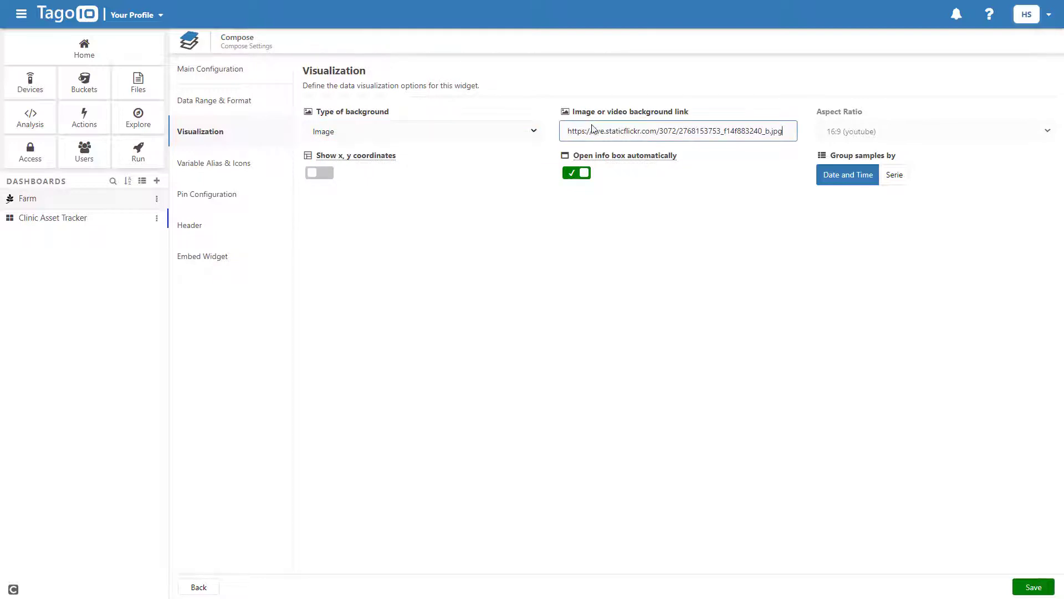
left_click(324, 173)
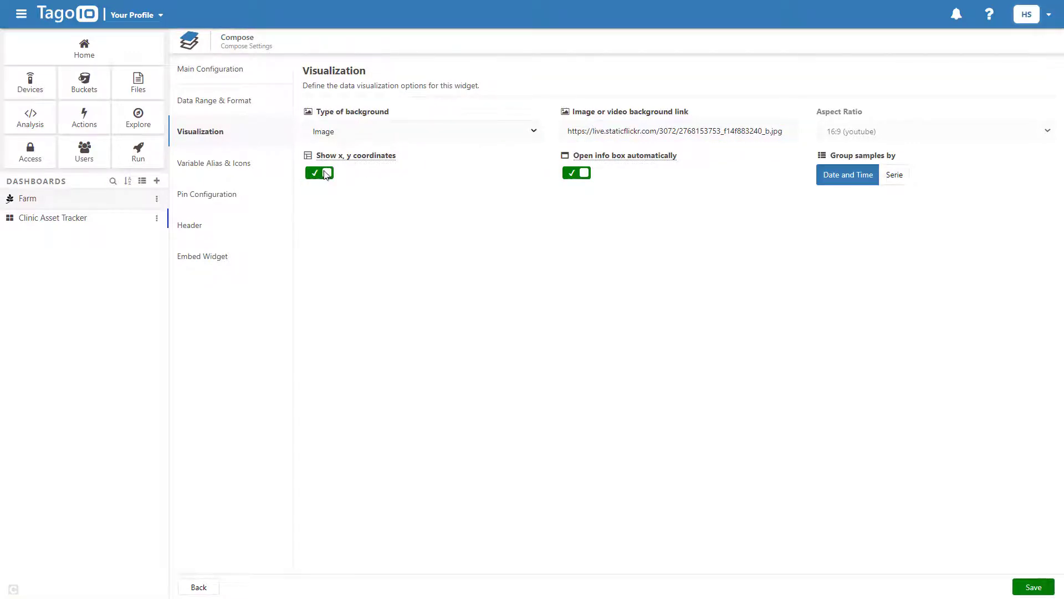
- Replace the alias of the cow_count variable with "Cows"
left_click(247, 173)
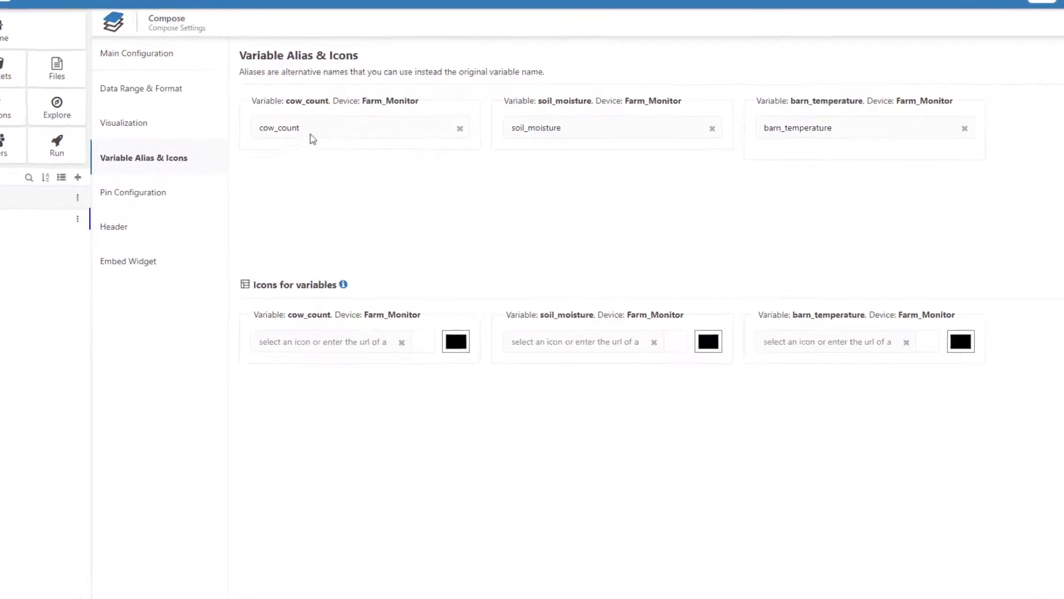
left_click(373, 134)
key("BackSpace")
key("BackSpace")
key("BackSpace")
key("BackSpace")
key("BackSpace")
key("BackSpace")
key("BackSpace")
key("BackSpace")
key("BackSpace")
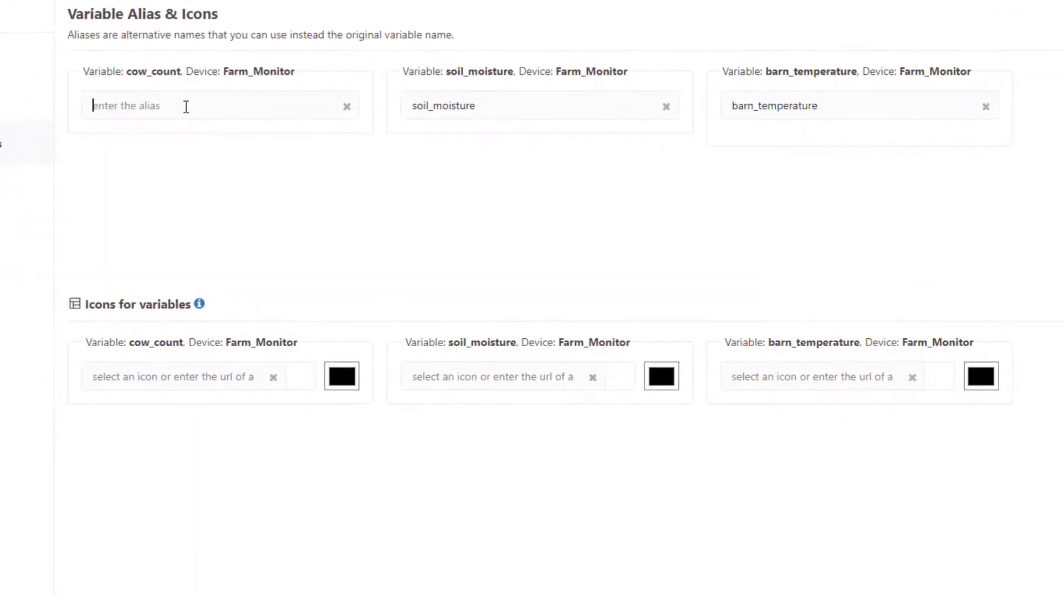
type("Cows")
- Set the alias of soil_moisture to "Soil Moisture" and that of barn_temperature to "Barn Temperature"
left_click(461, 104)
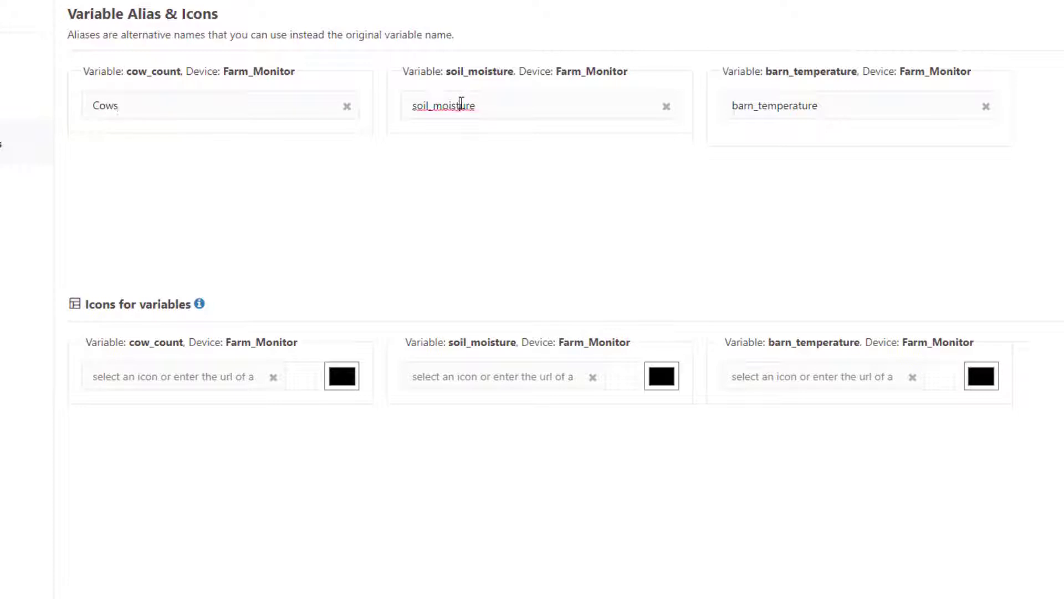
left_click_drag(477, 105, 392, 105)
type("Soil ")
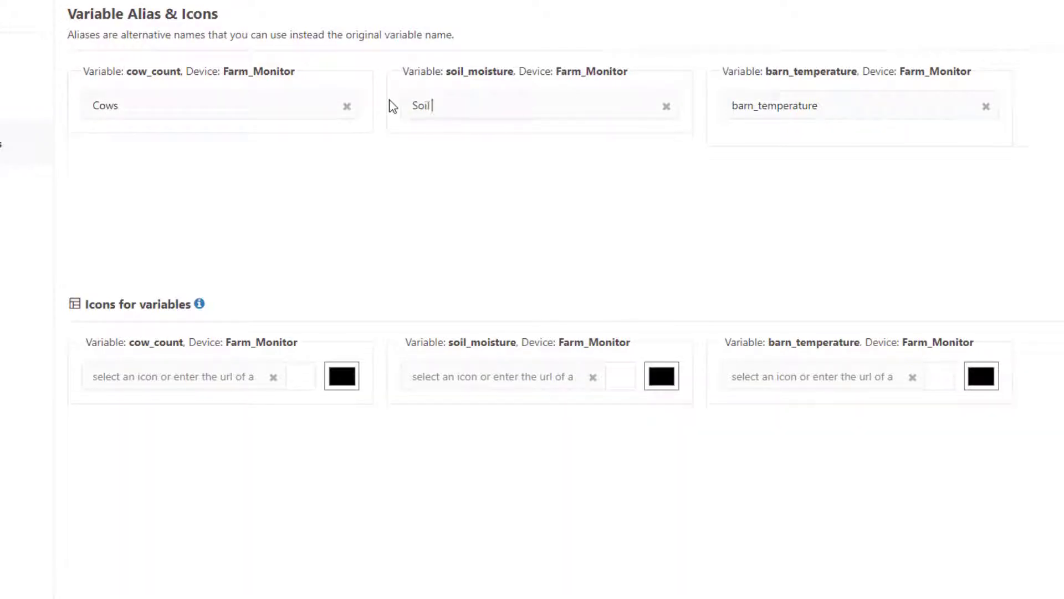
type("Moisture")
left_click(846, 104)
left_click_drag(845, 102, 578, 66)
type("Barn")
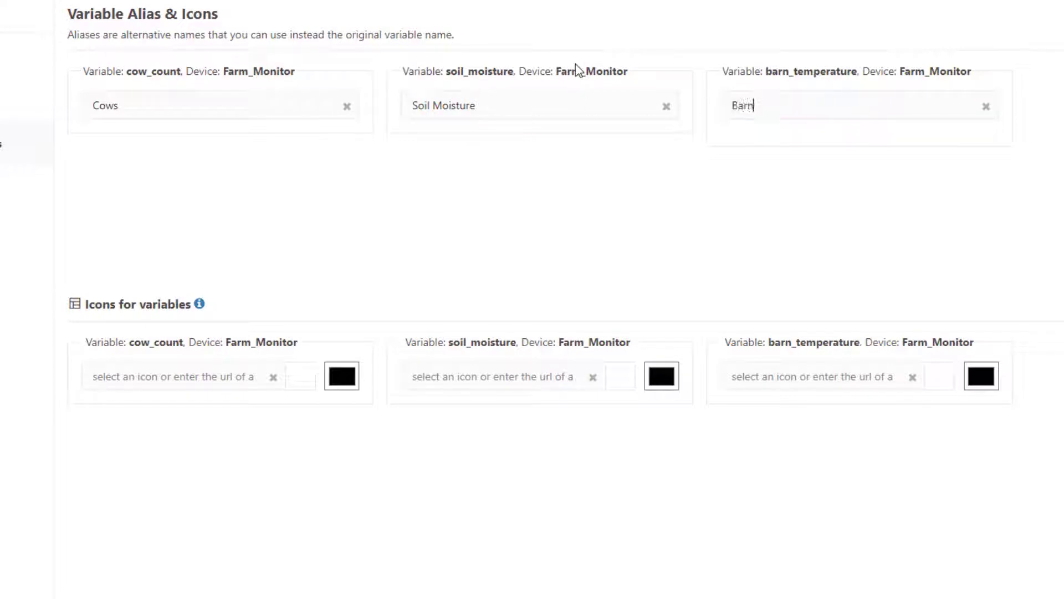
type(" Temperature")
- Paste the cow-silhouette.svg URL as the cow_count icon and choose the tint-drop icon for soil_moisture
left_click(198, 377)
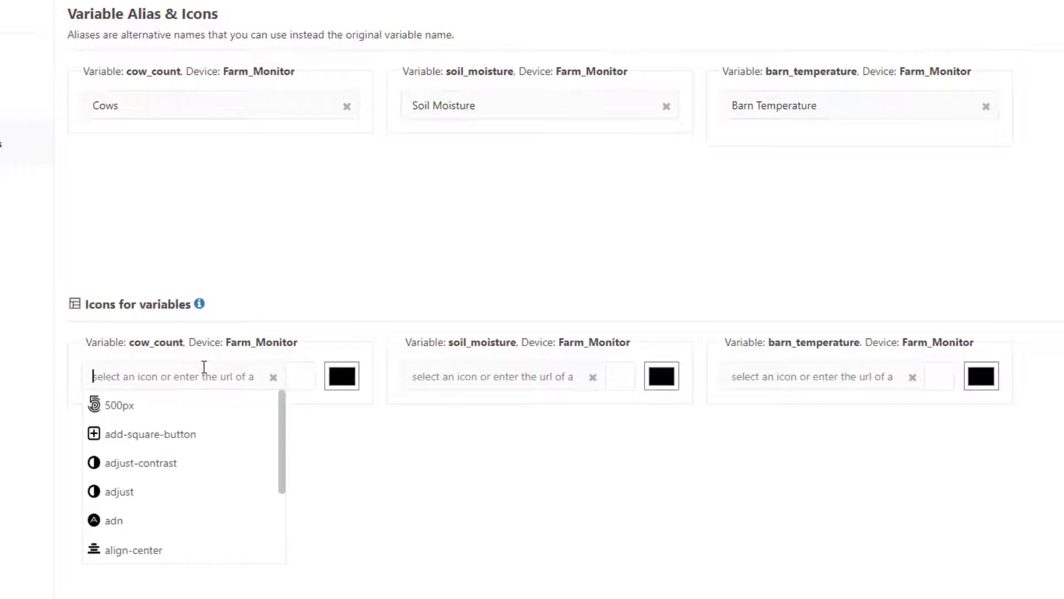
key("ctrl+v")
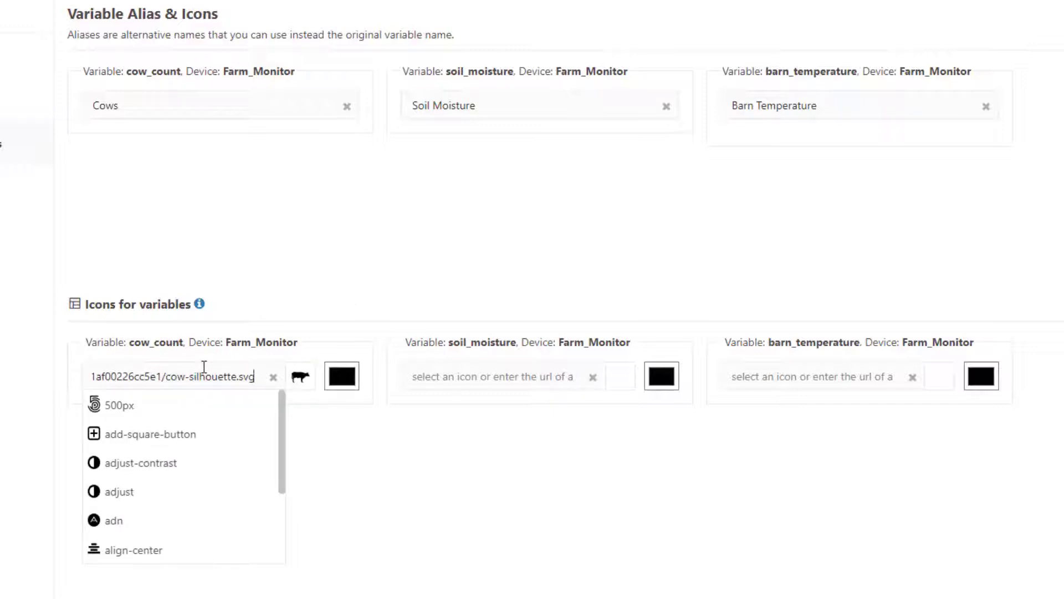
left_click(441, 376)
type("drop")
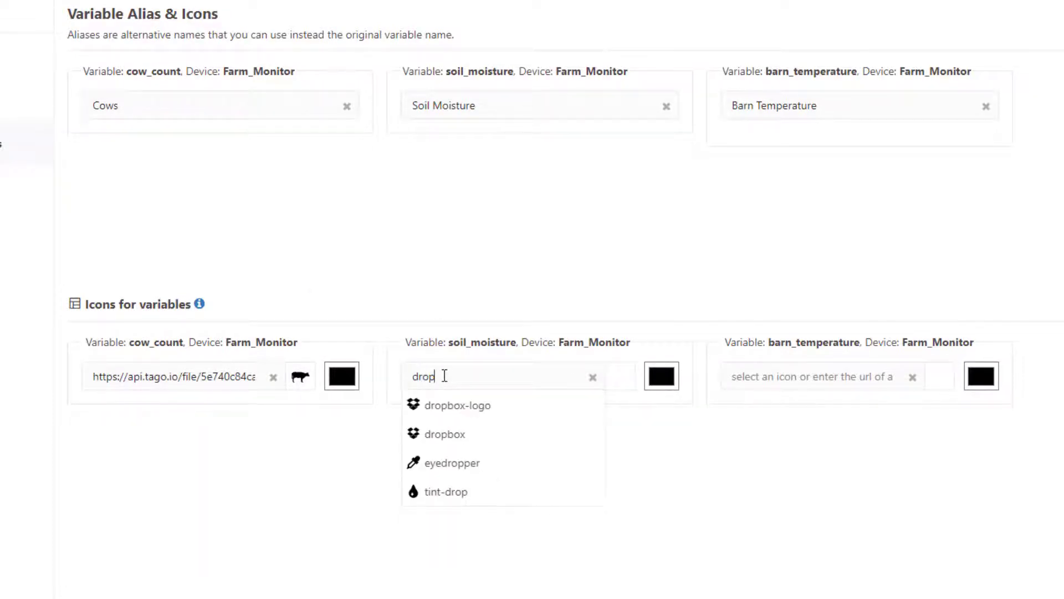
left_click(481, 493)
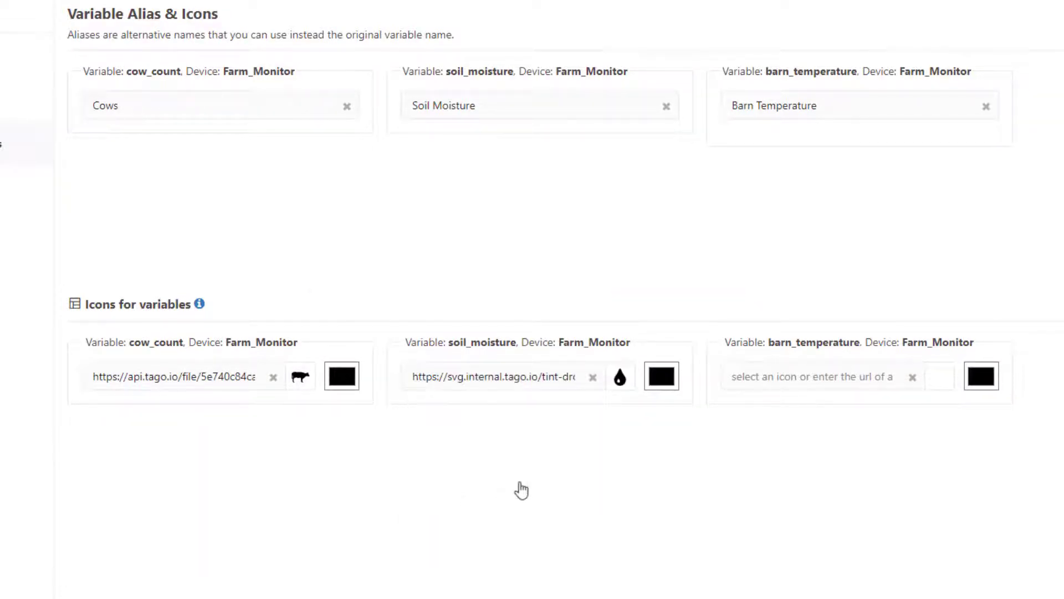
- Choose the thermometer icon for barn_temperature and color it pure red (RGB 255, 0, 0)
left_click(778, 376)
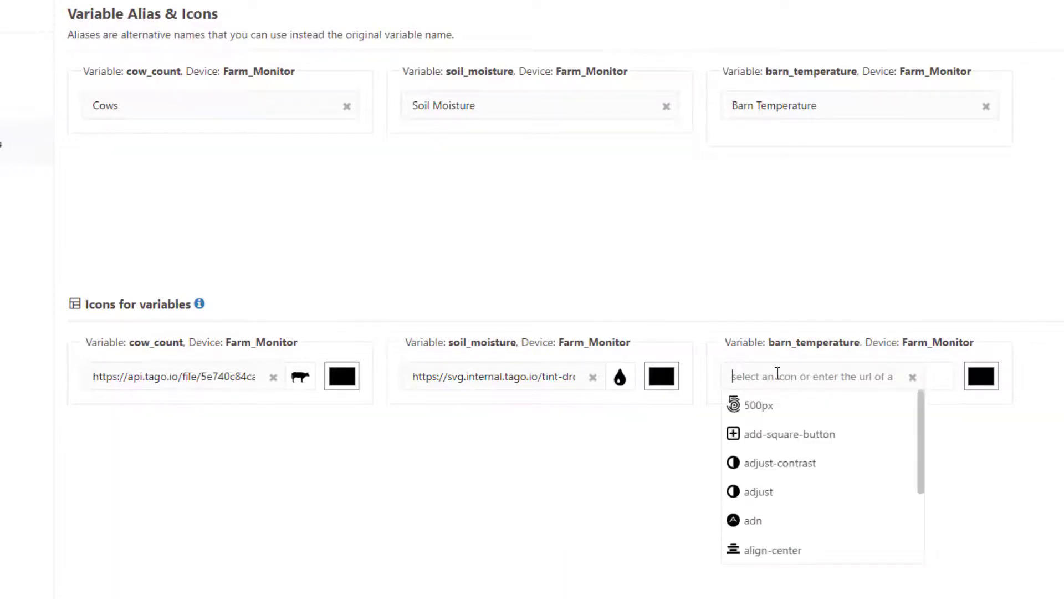
type("ther")
left_click(774, 406)
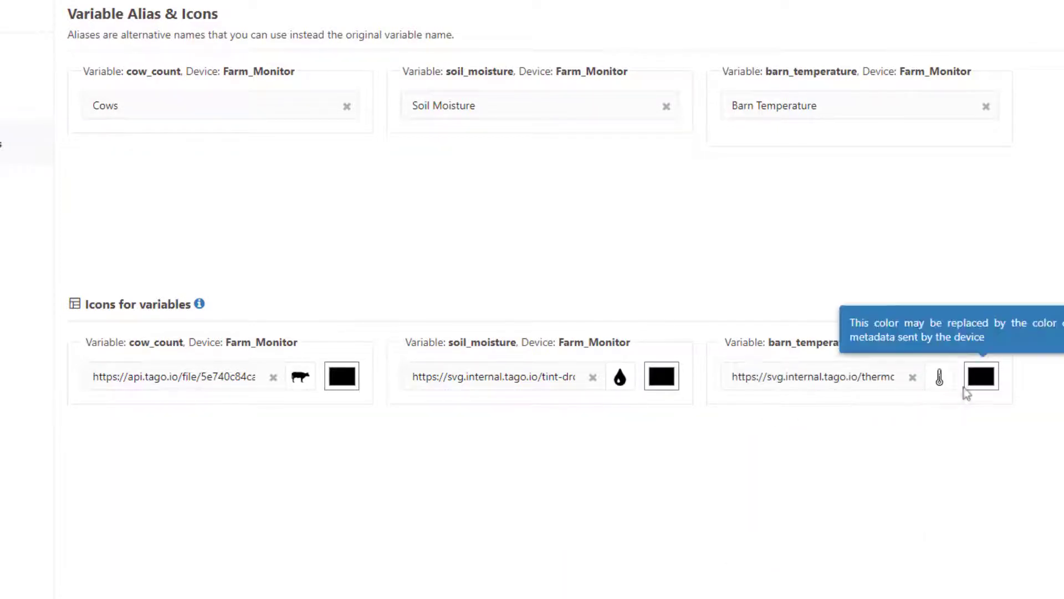
left_click(992, 387)
left_click_drag(967, 413, 998, 391)
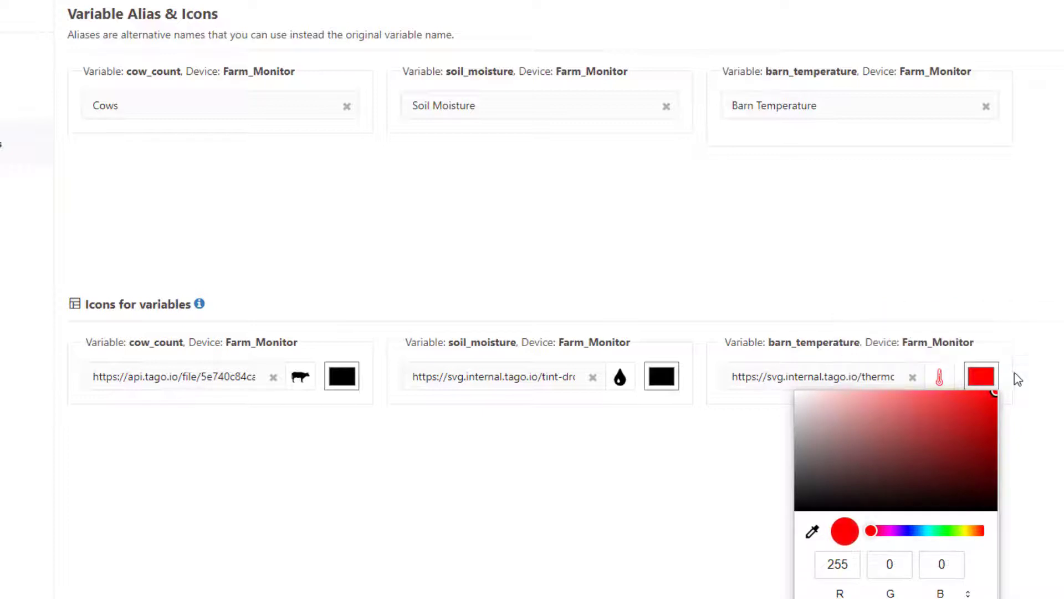
- Color the soil_moisture drop icon blue-violet, RGB 68, 0, 255
left_click(654, 381)
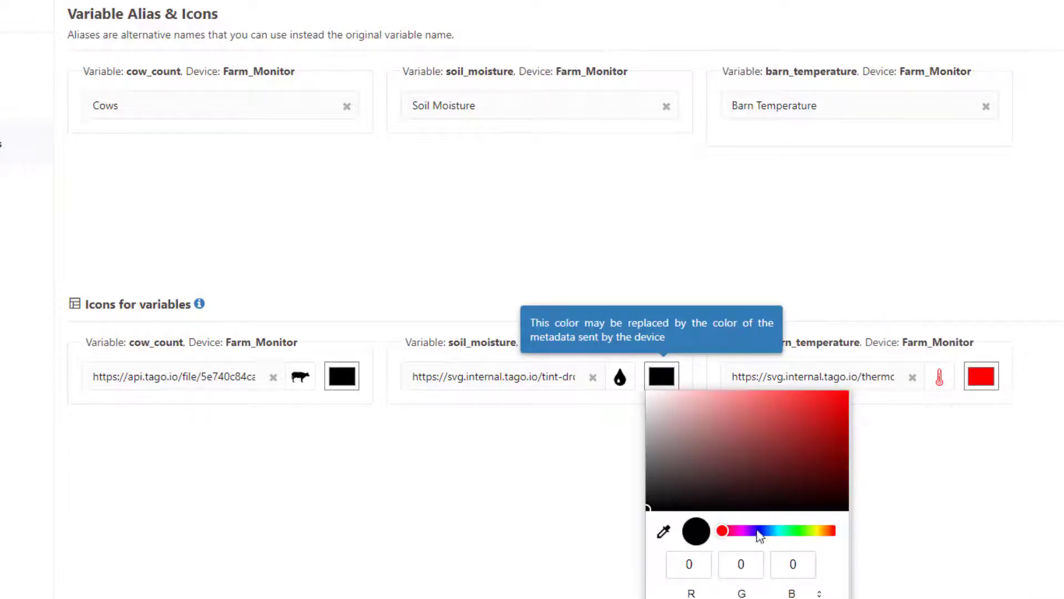
left_click(758, 530)
left_click_drag(791, 461, 867, 339)
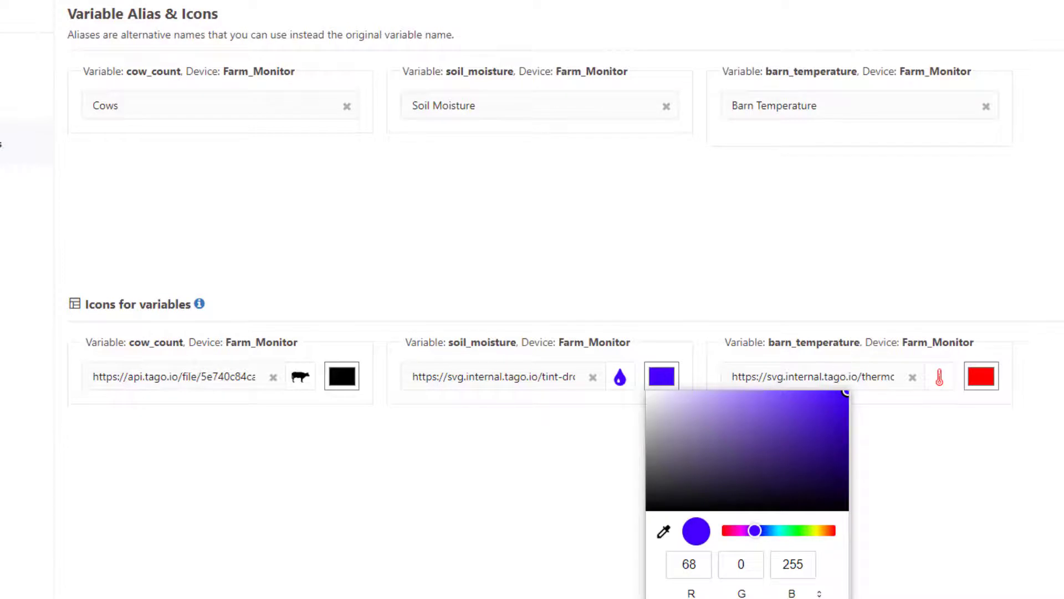
key("Escape")
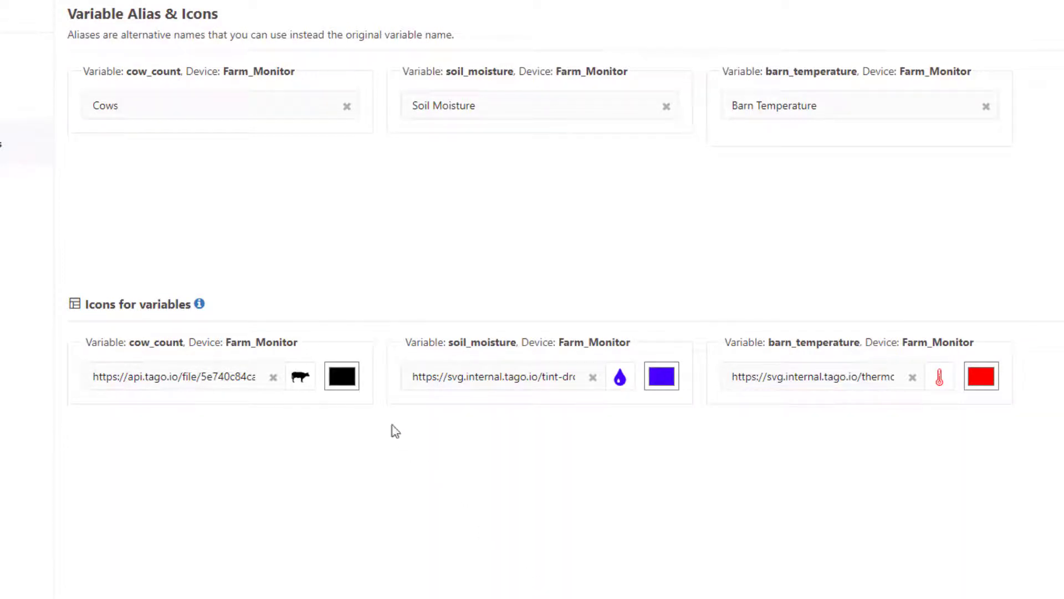
- Color the cow_count icon dark red, about RGB 87, 0, 0
left_click(352, 382)
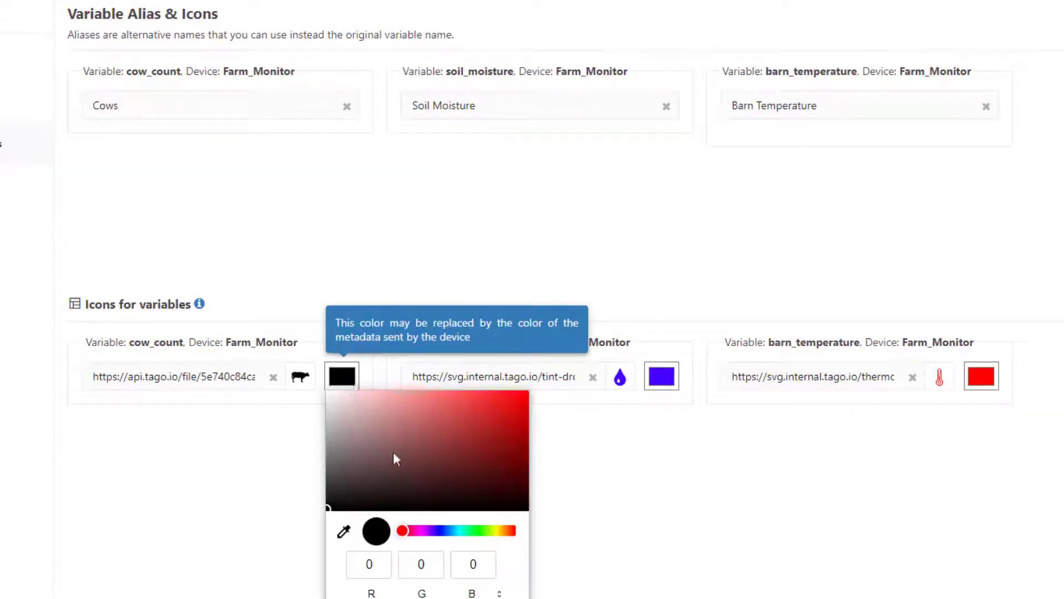
left_click_drag(437, 532, 402, 531)
left_click(398, 418)
mouse_move(399, 419)
left_mouse_down()
mouse_move(435, 388)
mouse_move(599, 466)
left_mouse_up()
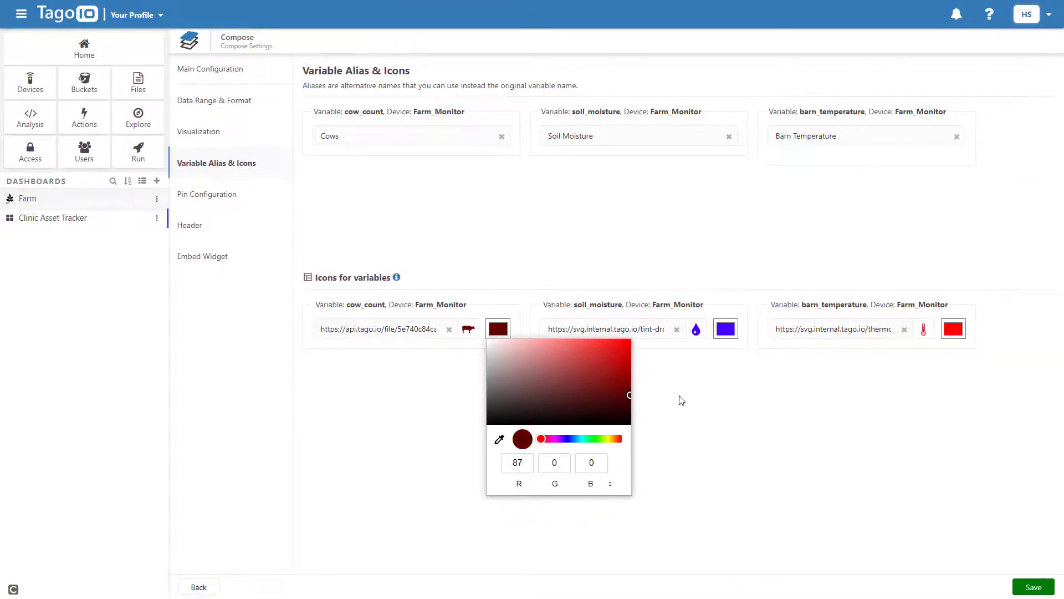
left_click(676, 400)
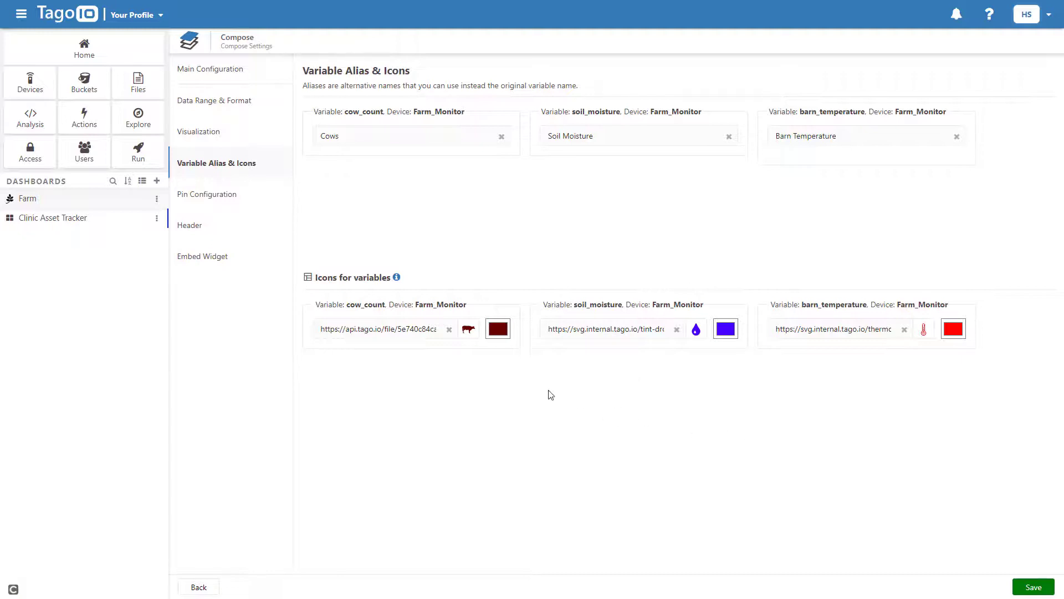
- Set the cow_count pin's webpage link to the Wikipedia page en.wikipedia.org/wiki/Angus_cattle
left_click(230, 199)
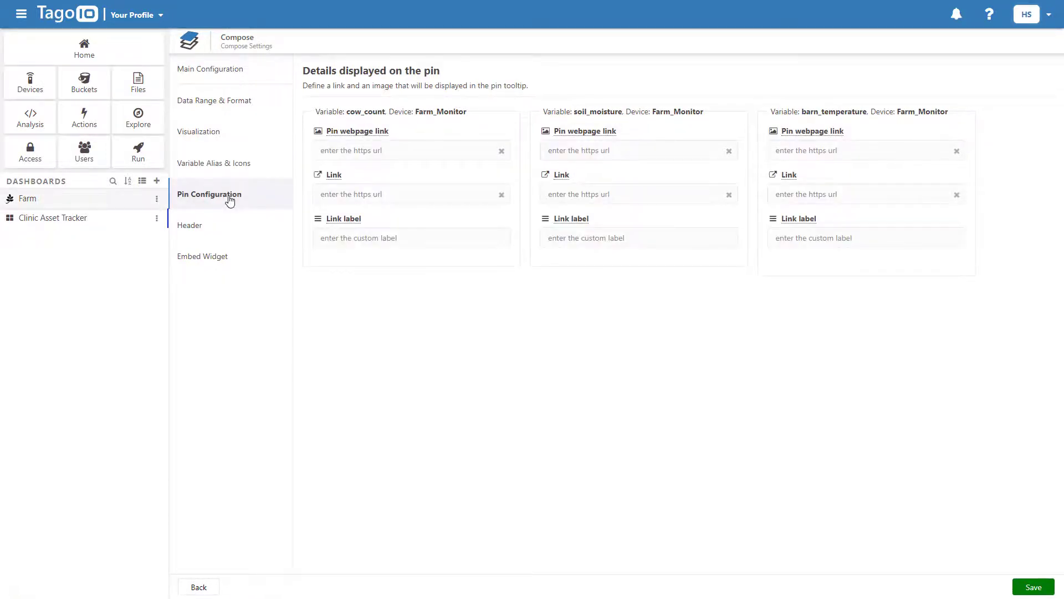
left_click(383, 151)
type("ttps://en.wikipedia.org/wiki/Angus_cattle")
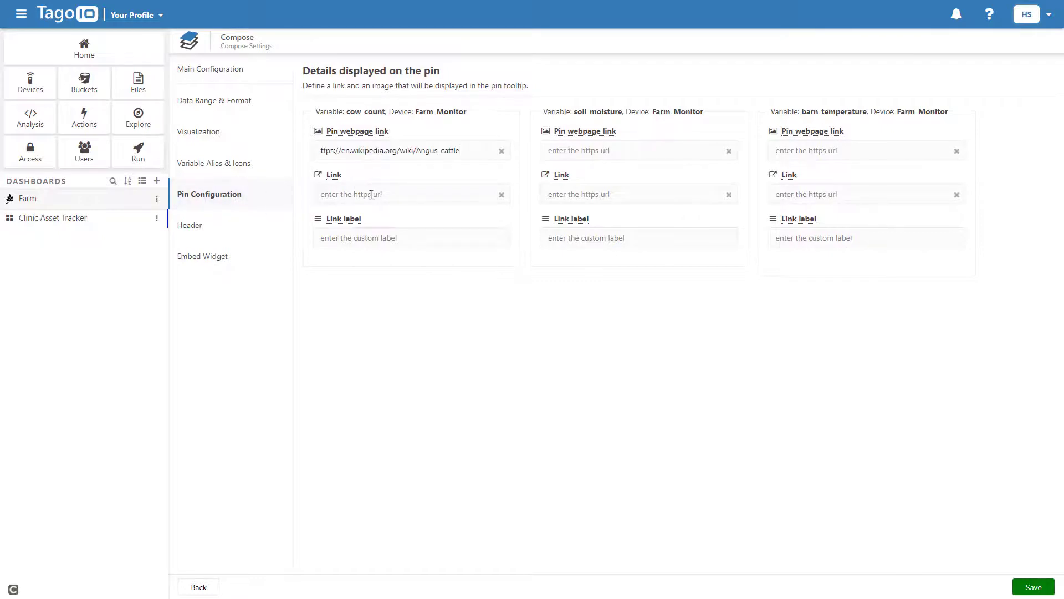
- Set the cow_count pin's link to the Wikipedia page en.wikipedia.org/wiki/Angus_cattle with the link label "Angus Cow"
type("ttps://en.wikipedia.org/wiki/Angus_cattle")
left_click(357, 240)
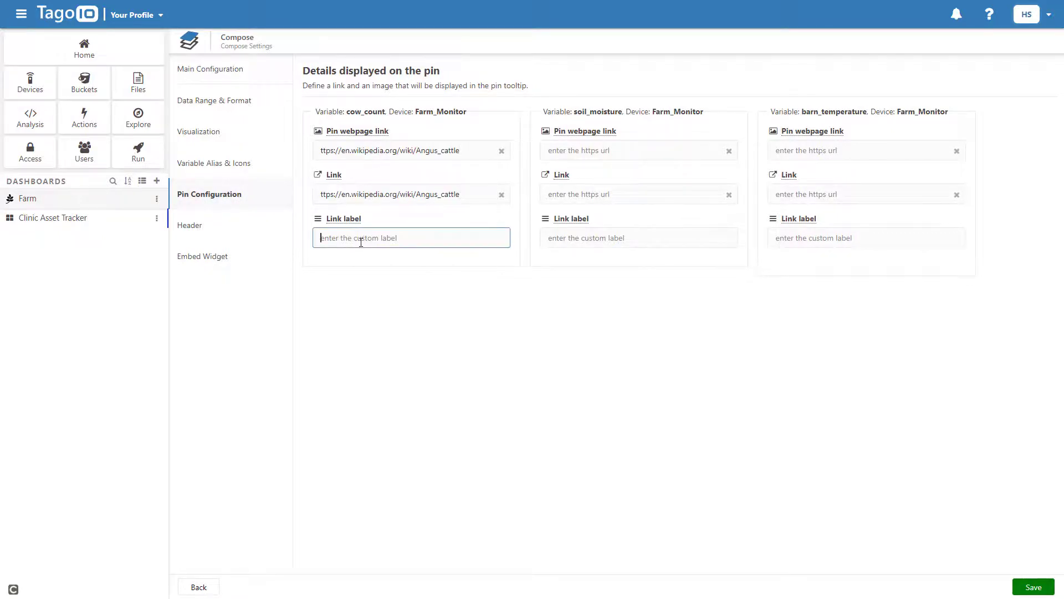
type("Angus Cow")
- Save the Compose widget and enlarge Farm 1 to cover most of the Farm dashboard's width and height
left_click(222, 224)
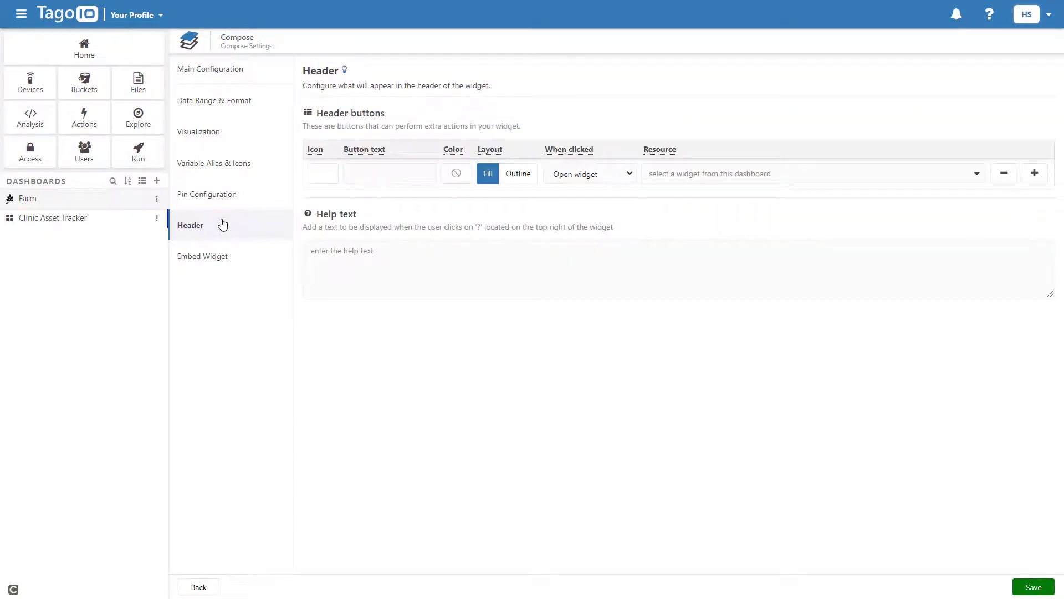
left_click(221, 257)
left_click(1034, 589)
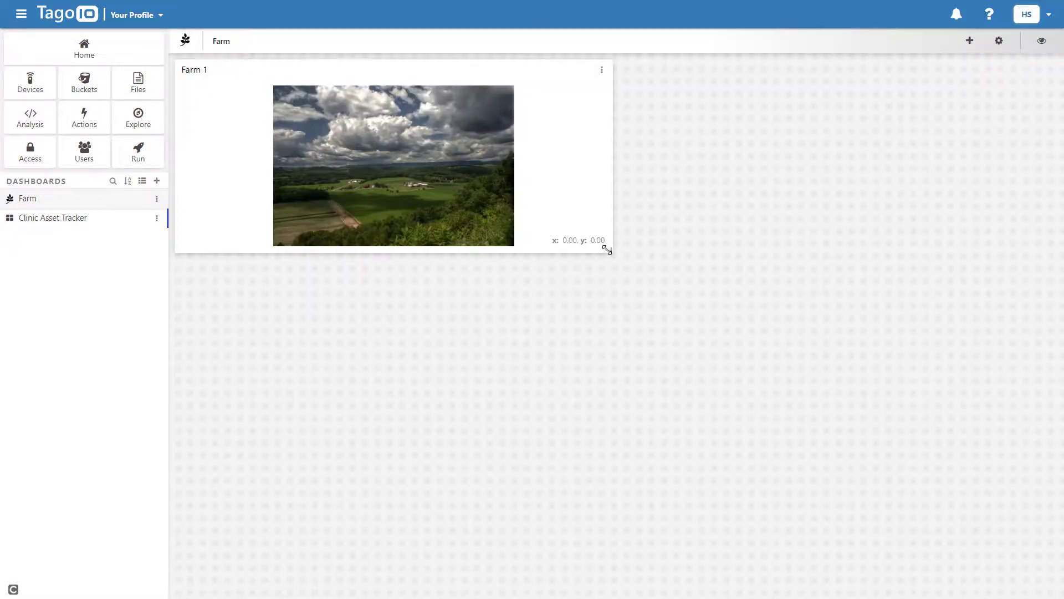
left_click_drag(607, 250, 898, 497)
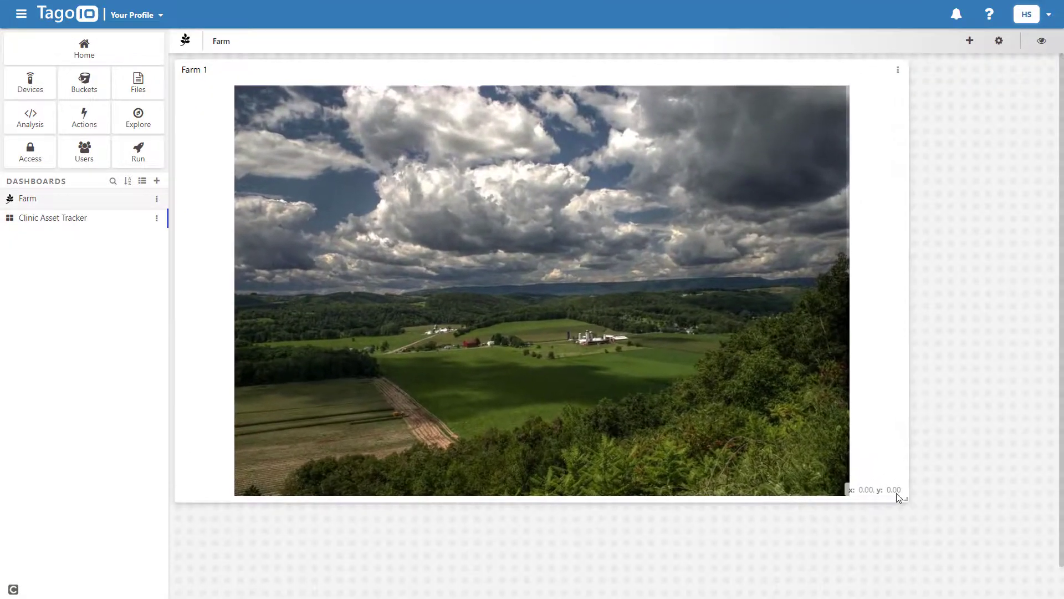
- Open the emulator of the Farm_Monitor device, ready for editing its JSON payload
left_click(22, 83)
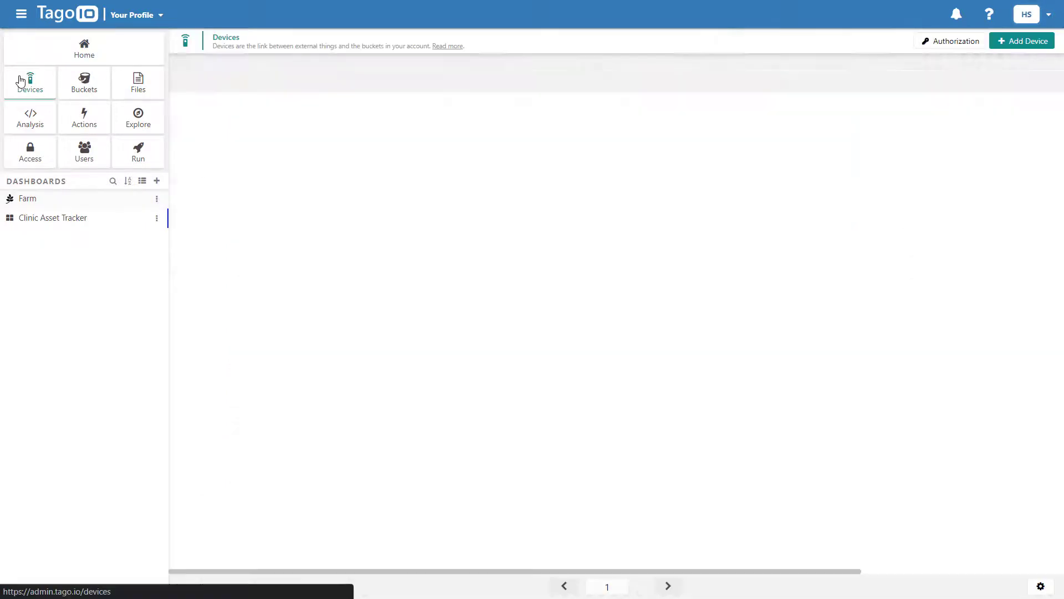
left_click(235, 105)
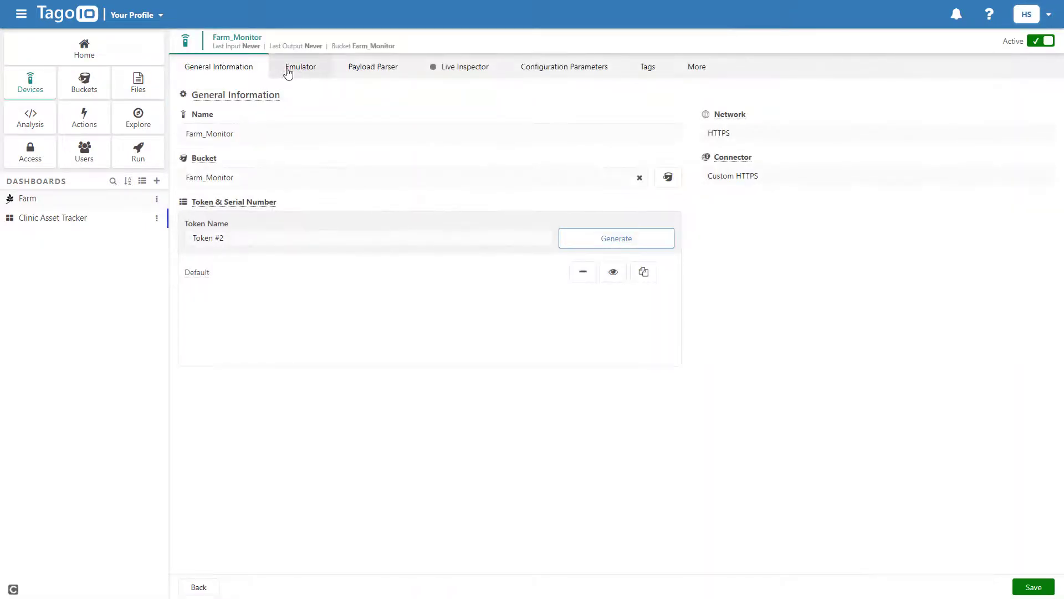
left_click(292, 67)
left_click(232, 209)
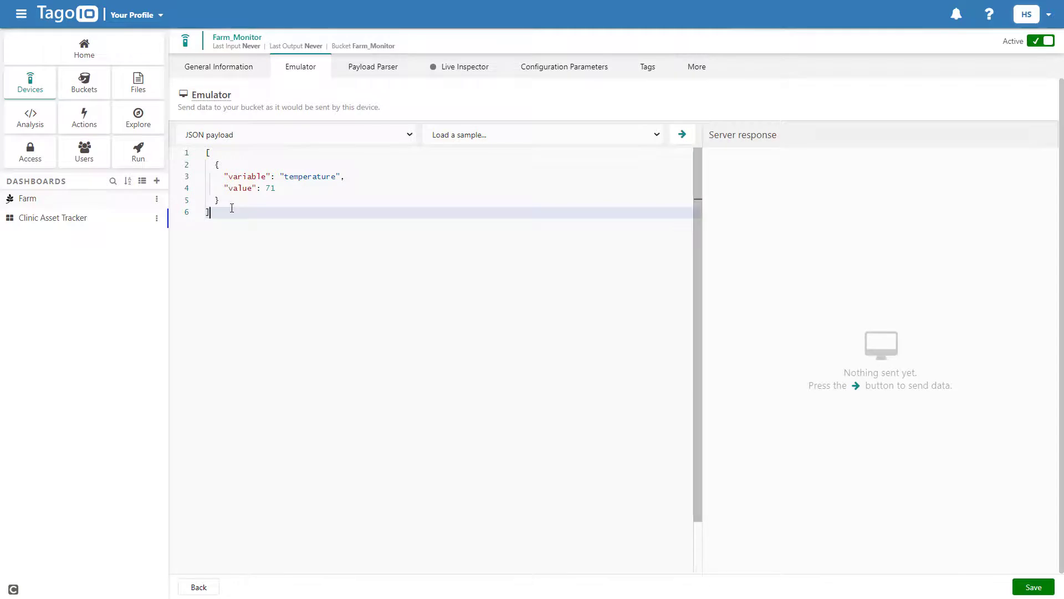
- Change the sample payload's variable to soil_moisture and its value to 10
double_click(334, 178)
type("tem")
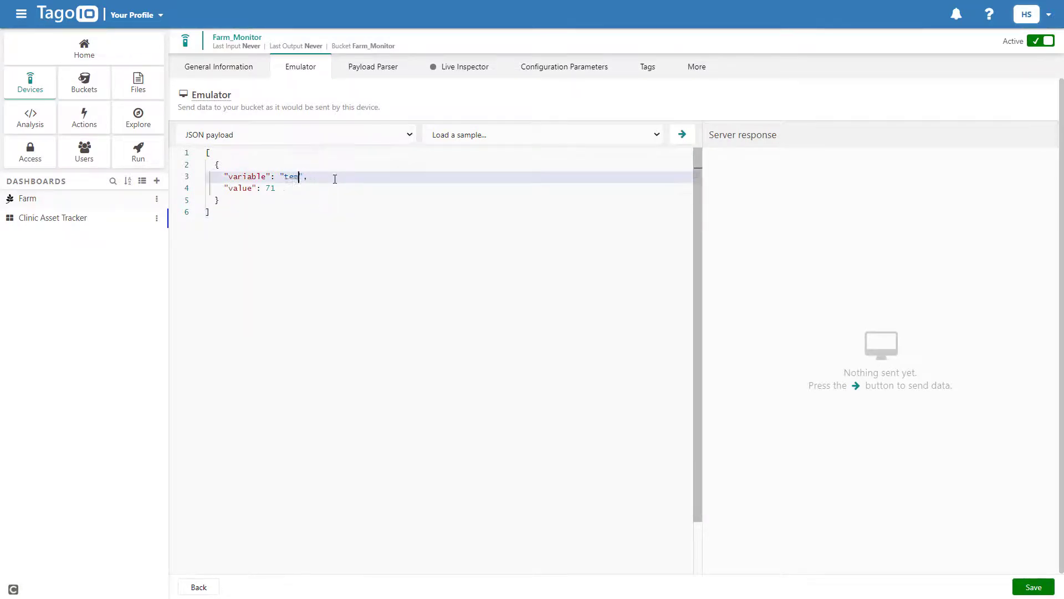
key("BackSpace")
key("BackSpace")
key("BackSpace")
type("soil_moisture")
left_click(276, 189)
key("BackSpace")
key("BackSpace")
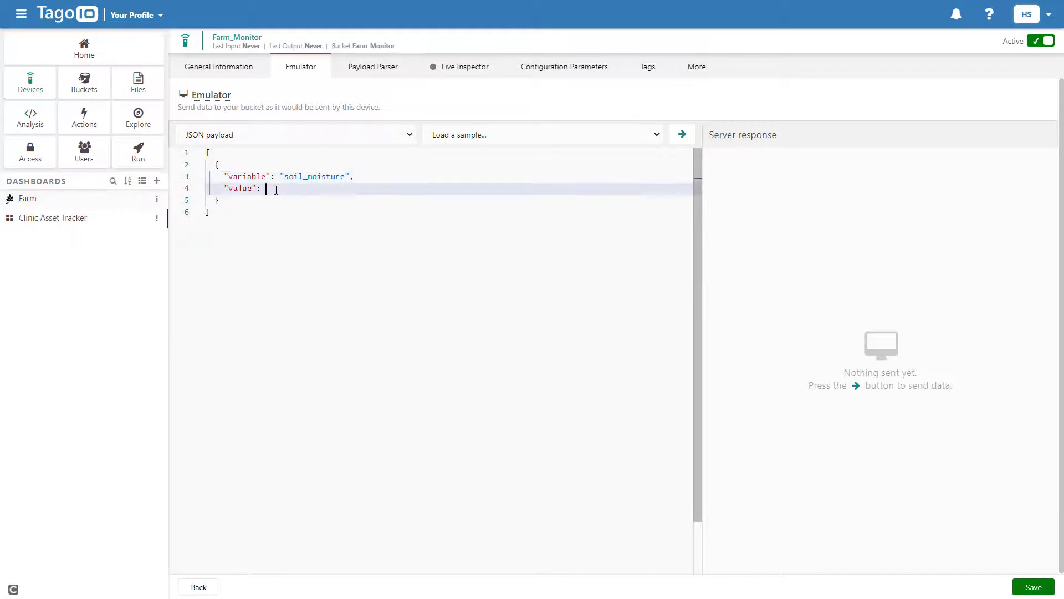
type("10")
- Add a "unit" entry of "C" below the soil_moisture value
key("Return")
type("\"un")
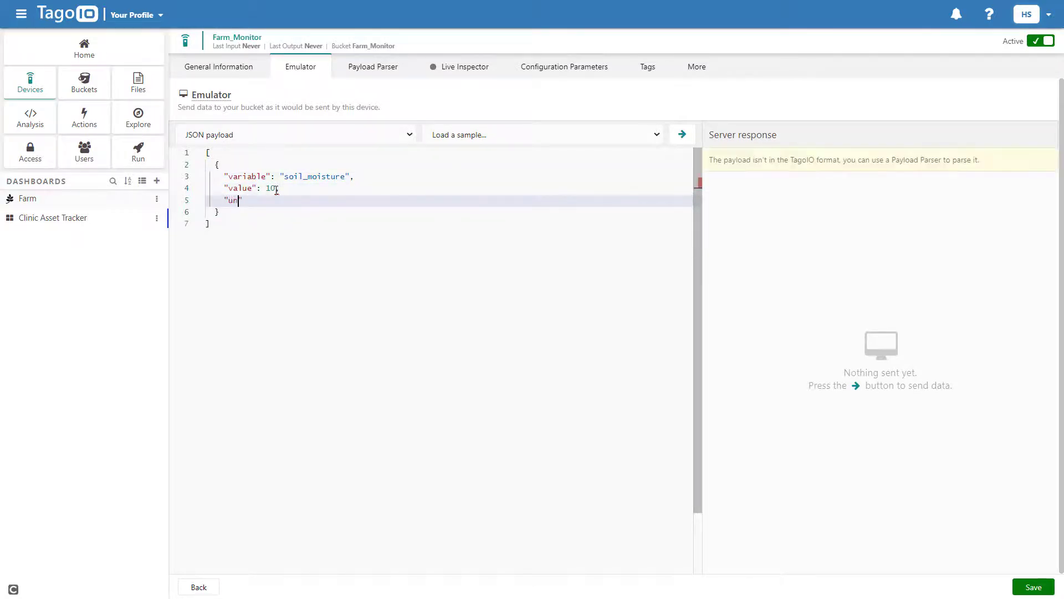
type("it\": \"C\"")
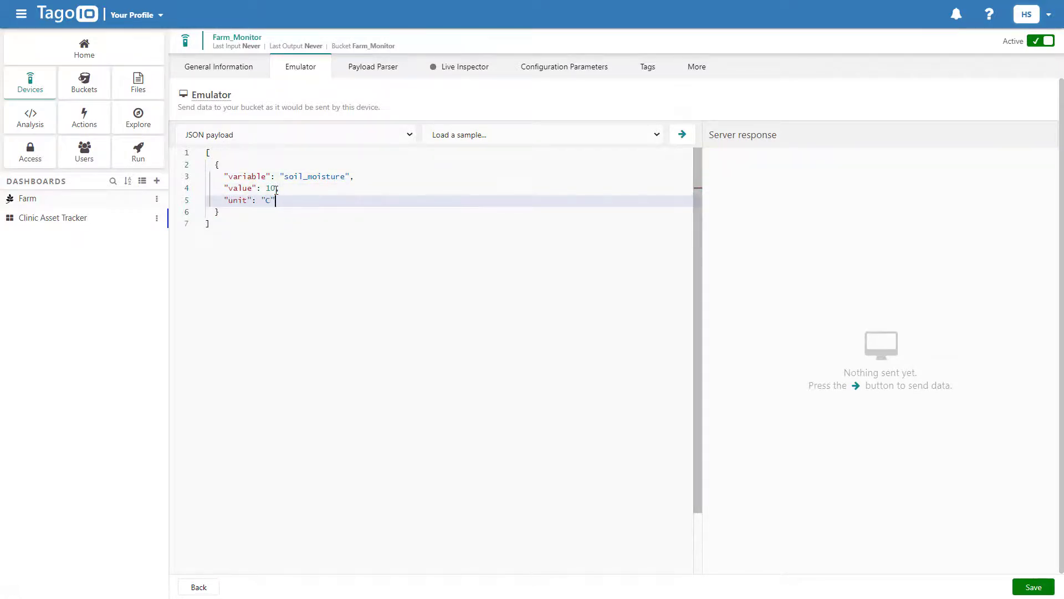
- Add soil_moisture metadata with x 0.5 and y 0.84, and send the payload to the bucket
type(",")
key("Return")
type("\"metadata\"")
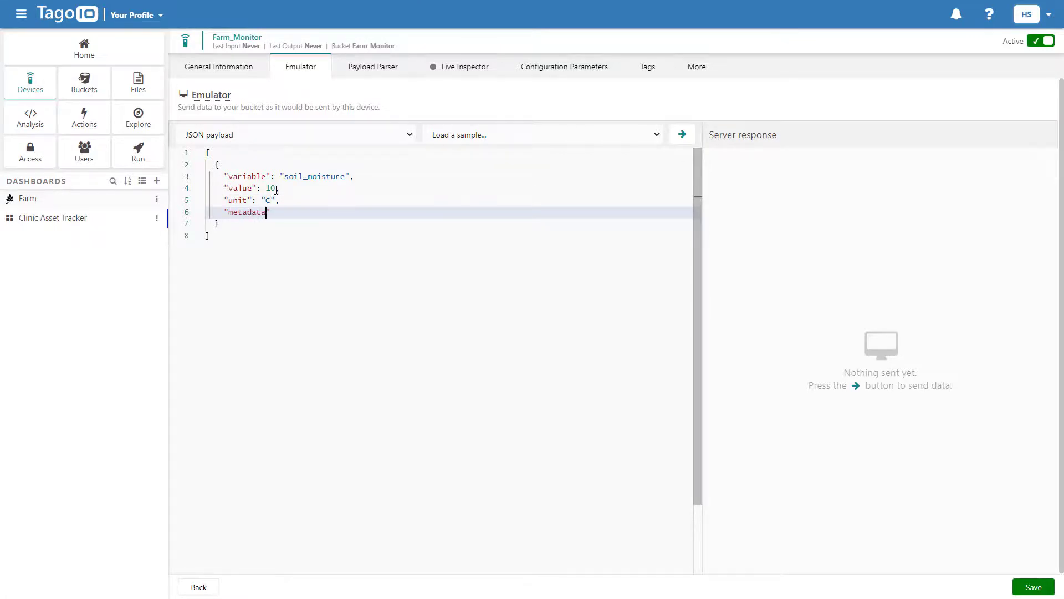
type(": {x")
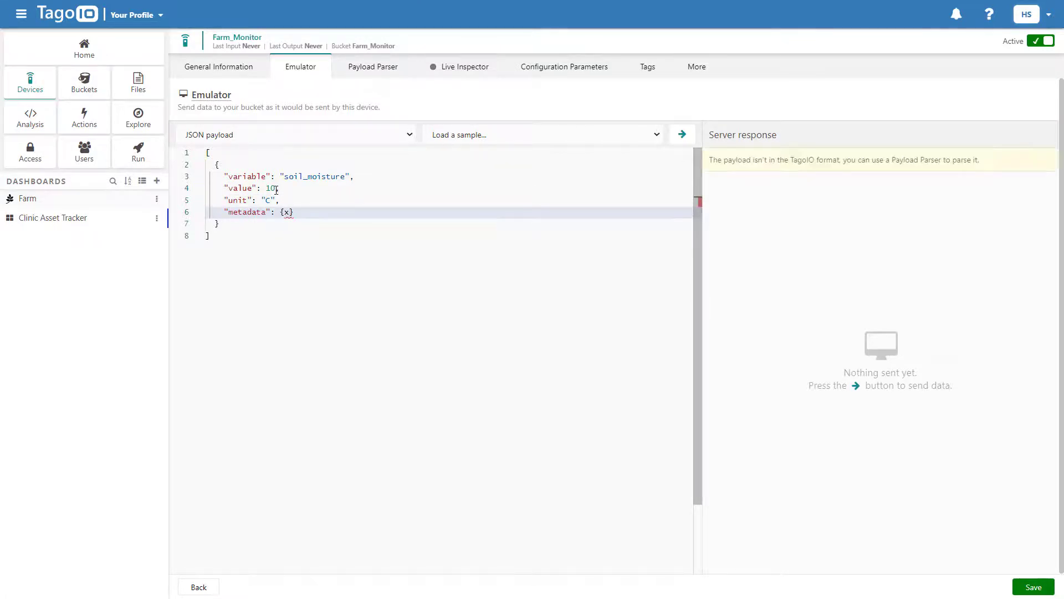
key("shift+Left")
type("\"")
key("Right")
key("Right")
type(": 0.5,")
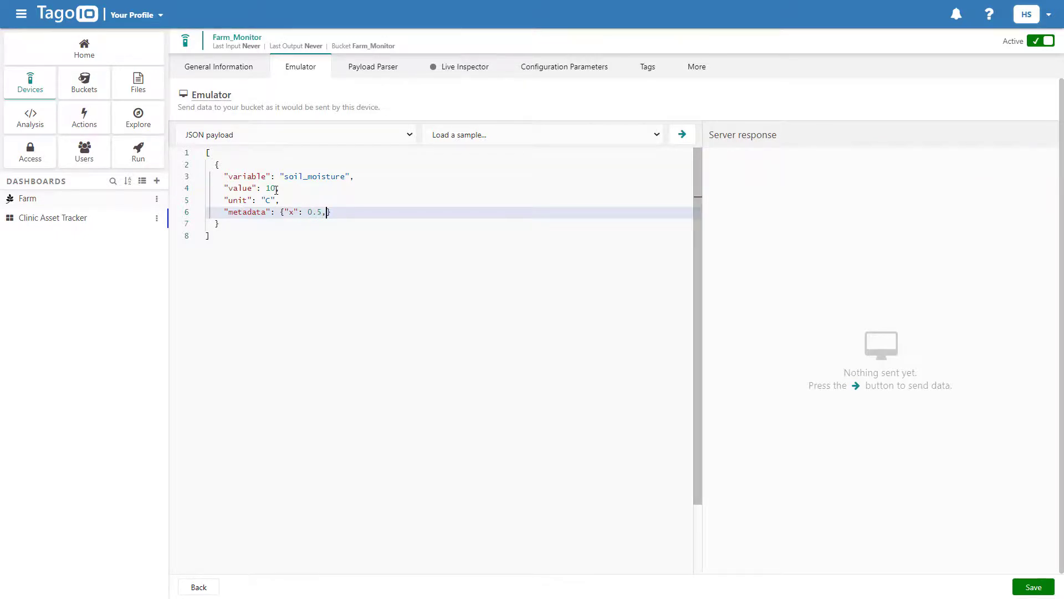
type(" \"y\":")
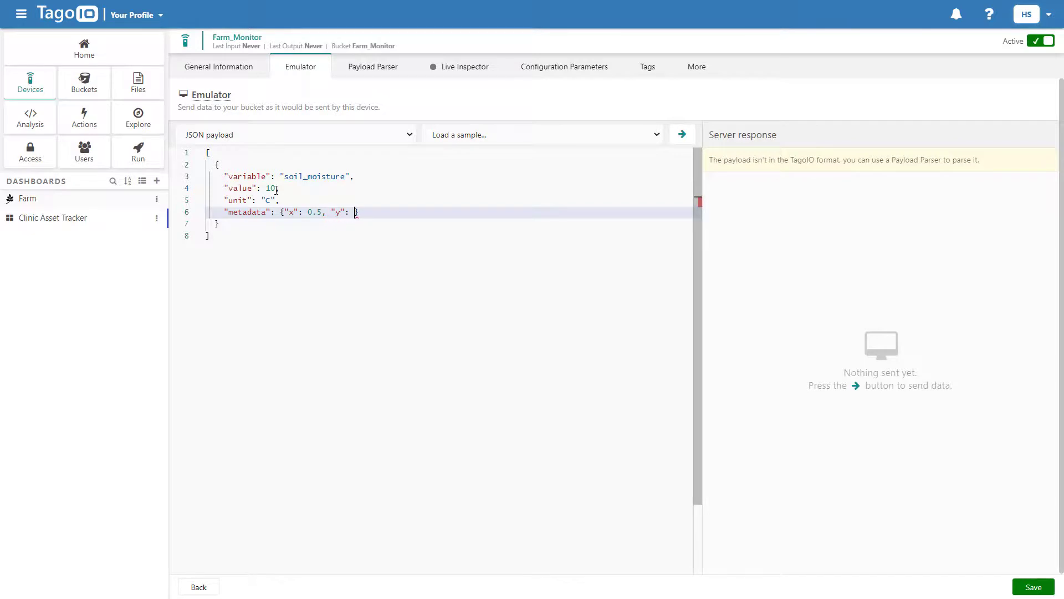
type(" 0.84")
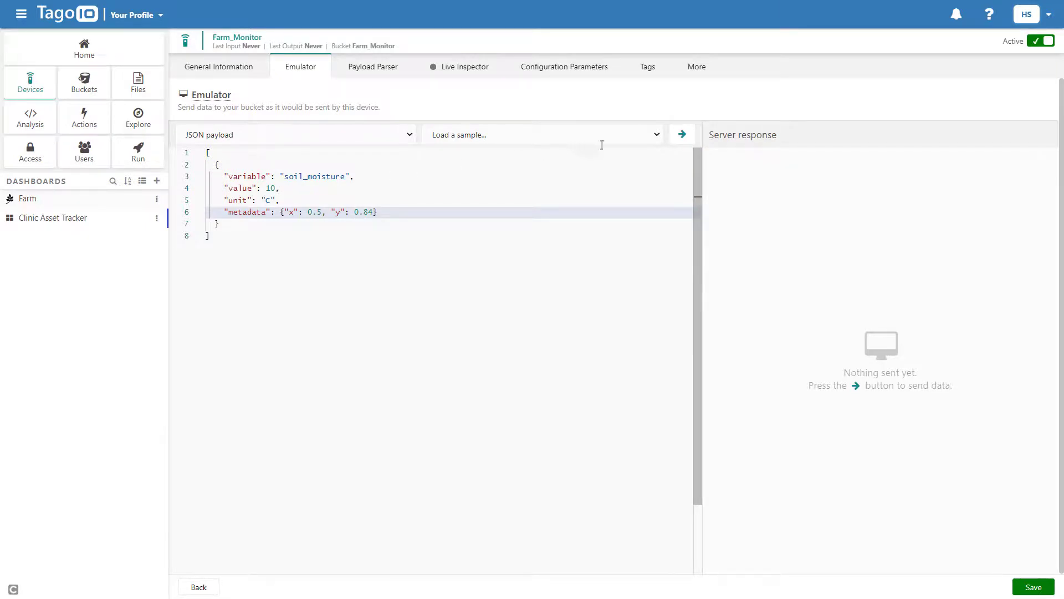
left_click(682, 135)
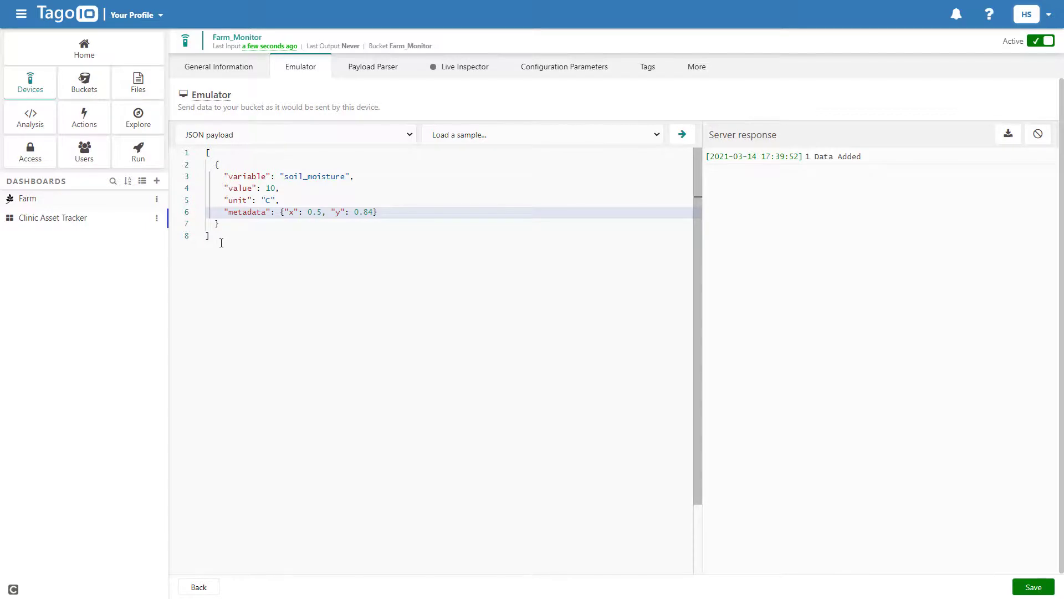
- Copy the whole soil_moisture payload and check its pin on the Farm dashboard
left_click_drag(221, 243, 198, 129)
key("ctrl+c")
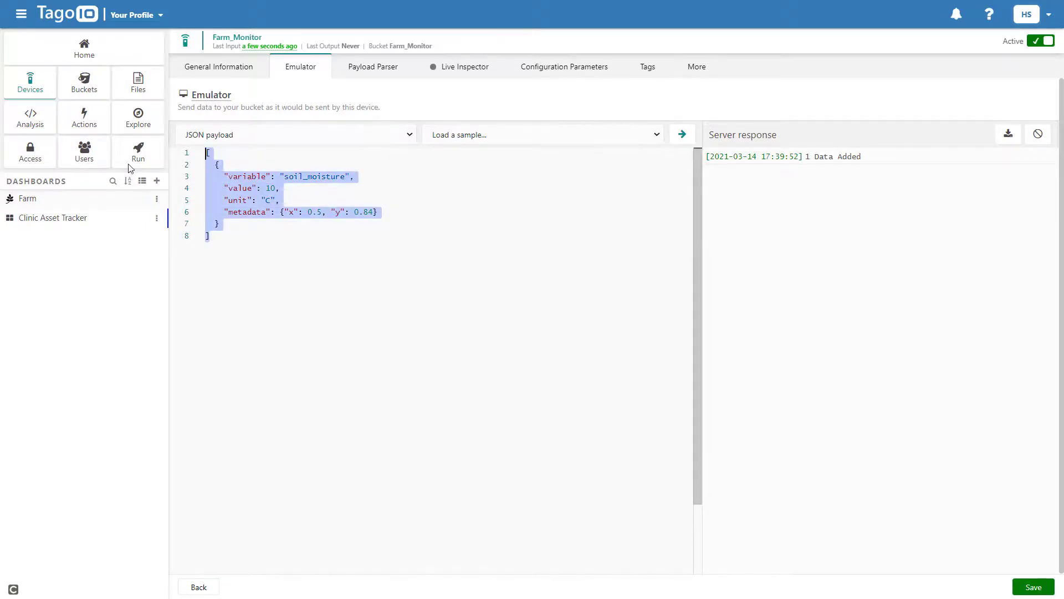
left_click(62, 207)
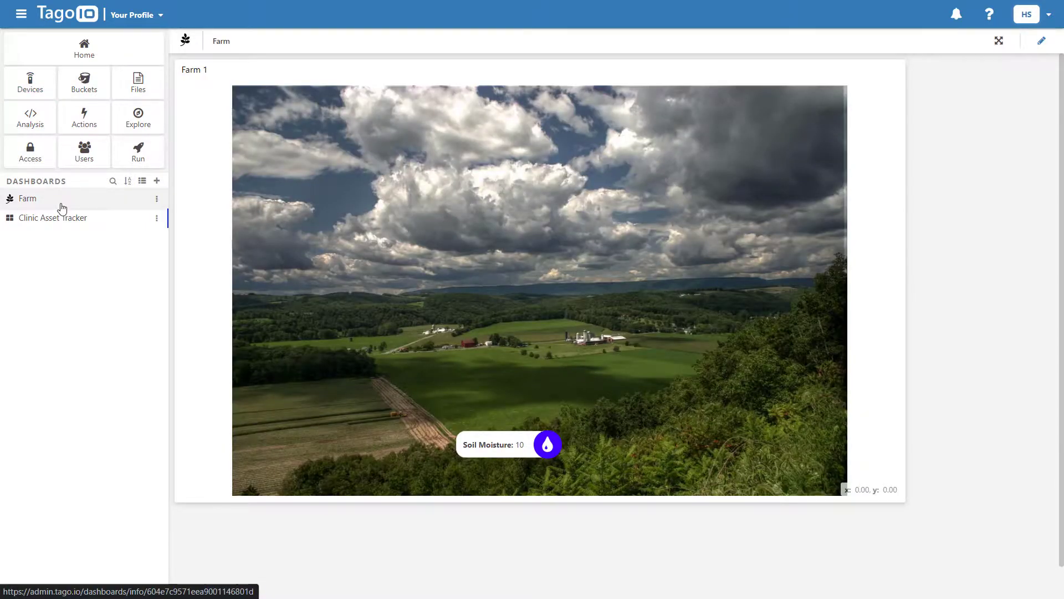
left_click(543, 447)
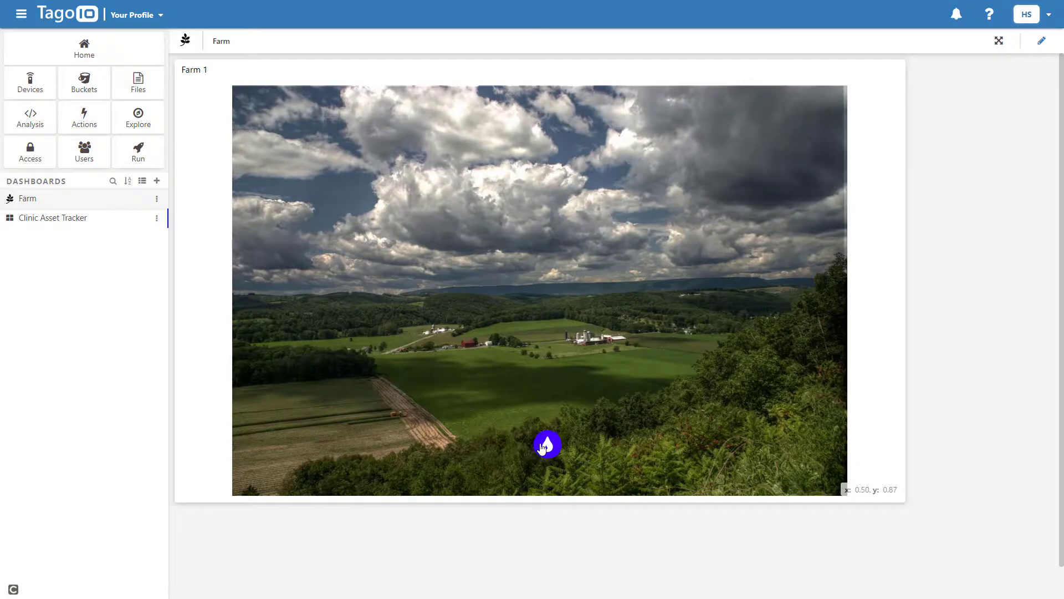
left_click(542, 446)
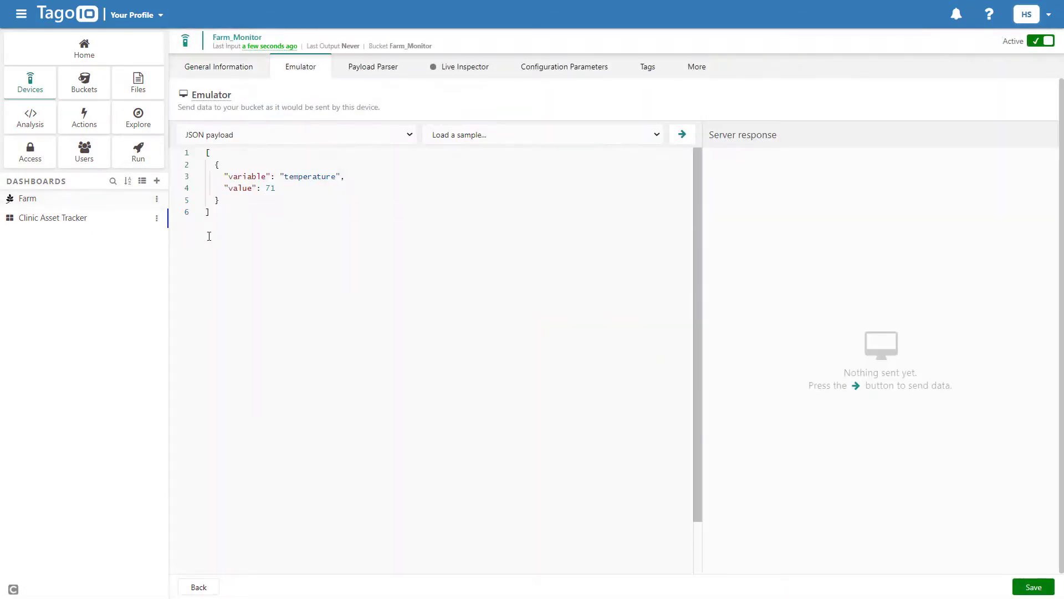
- Replace the default payload in Farm_Monitor's emulator with the copied soil_moisture payload
left_click(209, 233)
key("ctrl+a")
key("ctrl+v")
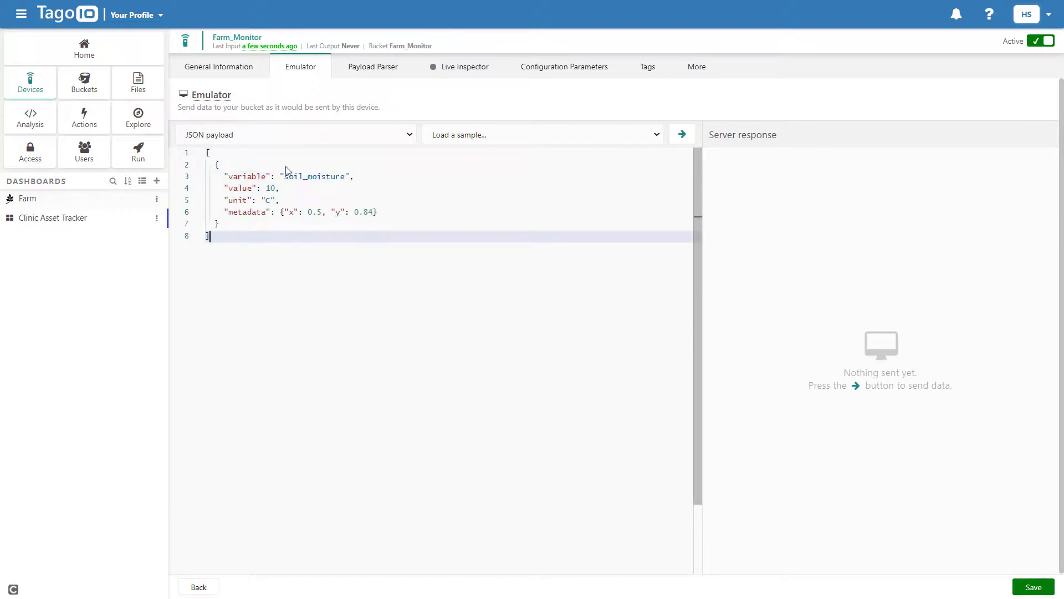
- Change the pasted payload's variable to cow_count and its value to 200
left_click(345, 176)
key("BackSpace")
key("BackSpace")
key("BackSpace")
key("BackSpace")
key("BackSpace")
key("BackSpace")
key("BackSpace")
key("BackSpace")
key("BackSpace")
key("BackSpace")
key("BackSpace")
key("BackSpace")
key("BackSpace")
type("cow_coun")
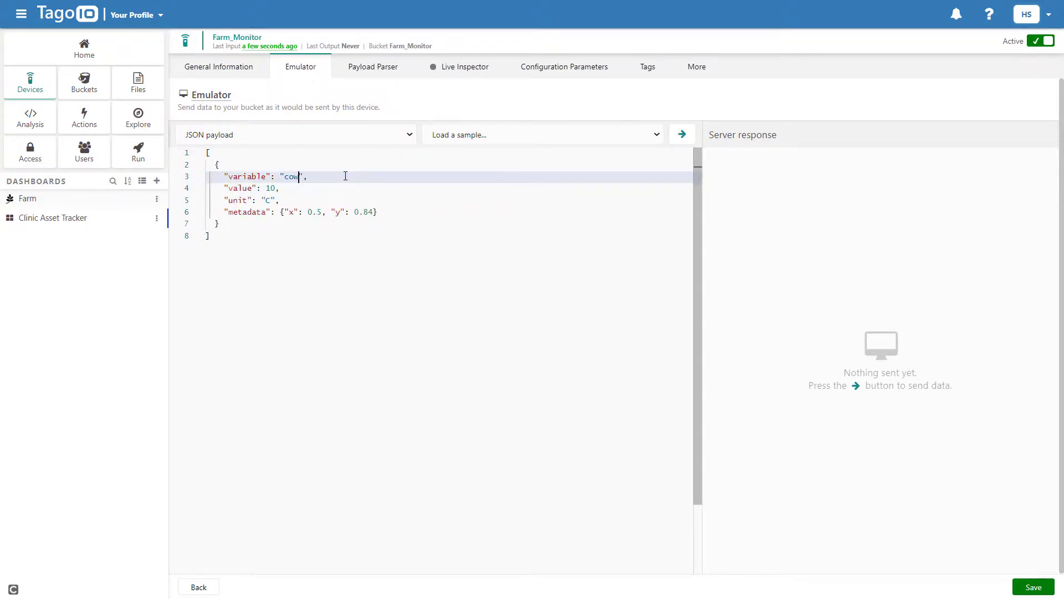
type("t")
left_click(272, 188)
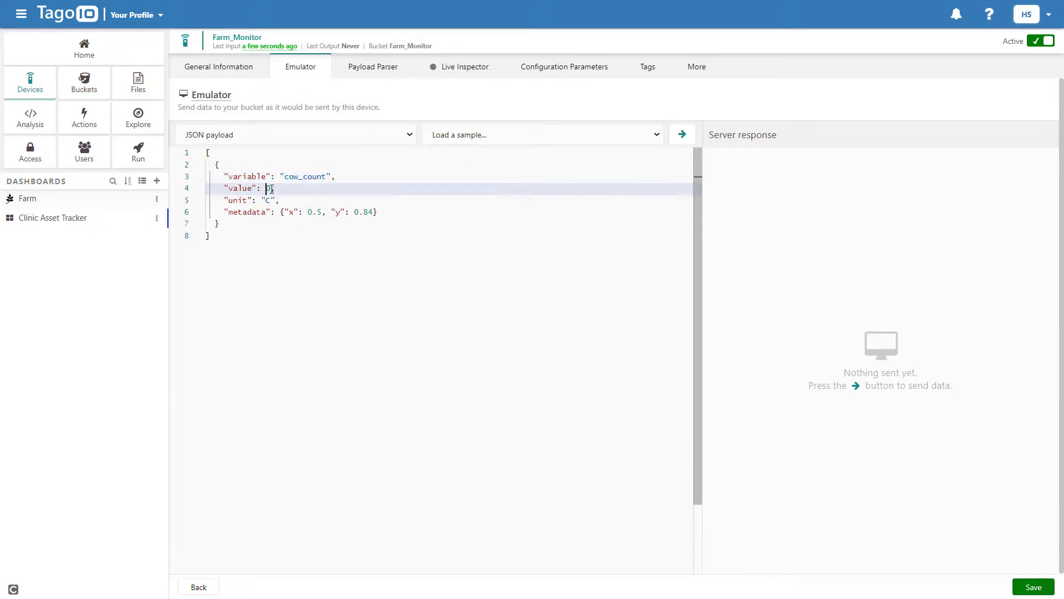
key("BackSpace")
type("20")
- Remove the unit line from the cow_count payload
left_click_drag(280, 200, 174, 194)
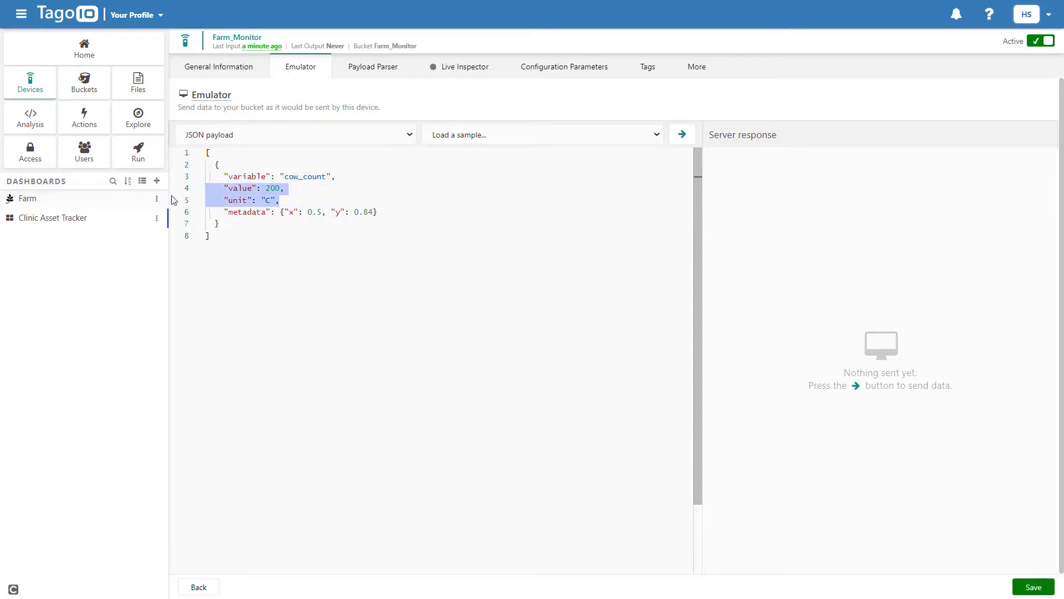
key("BackSpace")
key("BackSpace")
- Set the cow_count metadata to x 0.3 and y 0.80, and send the payload
left_click(321, 200)
key("BackSpace")
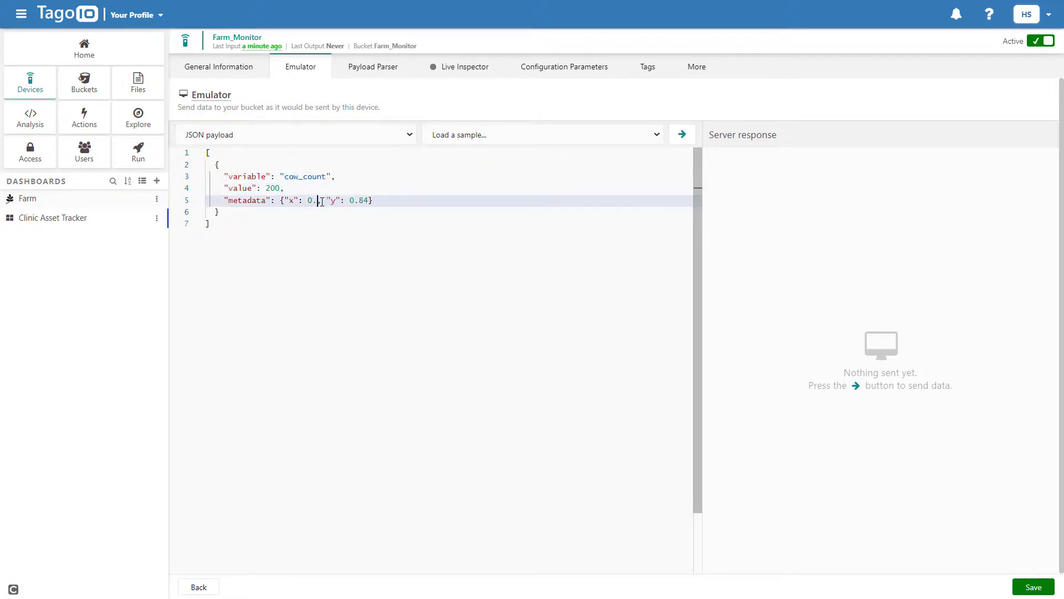
type("3")
key("BackSpace")
type("0")
left_click(681, 134)
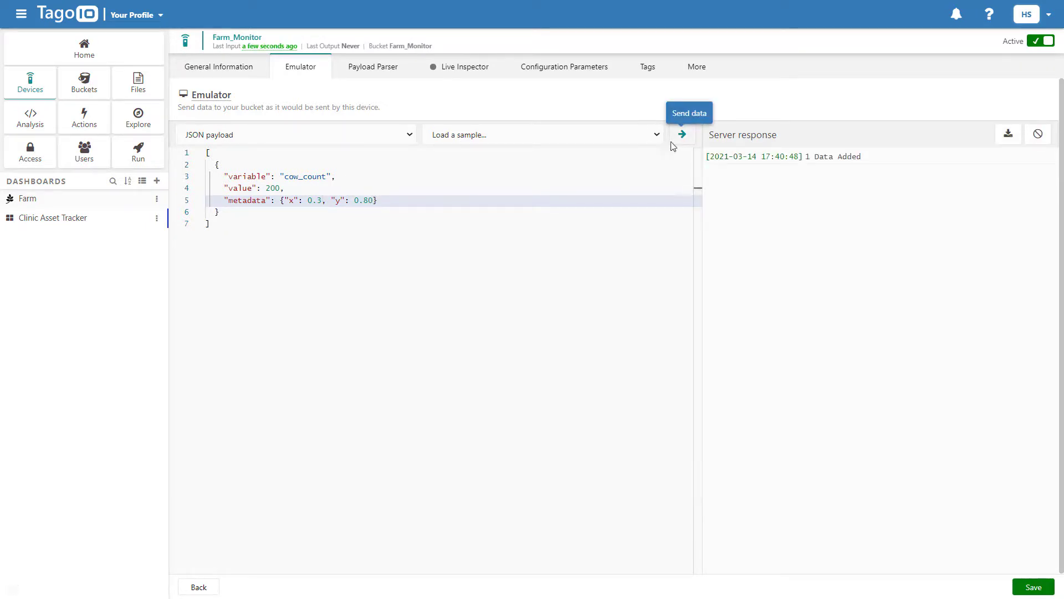
- Change the payload's variable to barn_temperature and its value to 20
left_click_drag(331, 176, 283, 176)
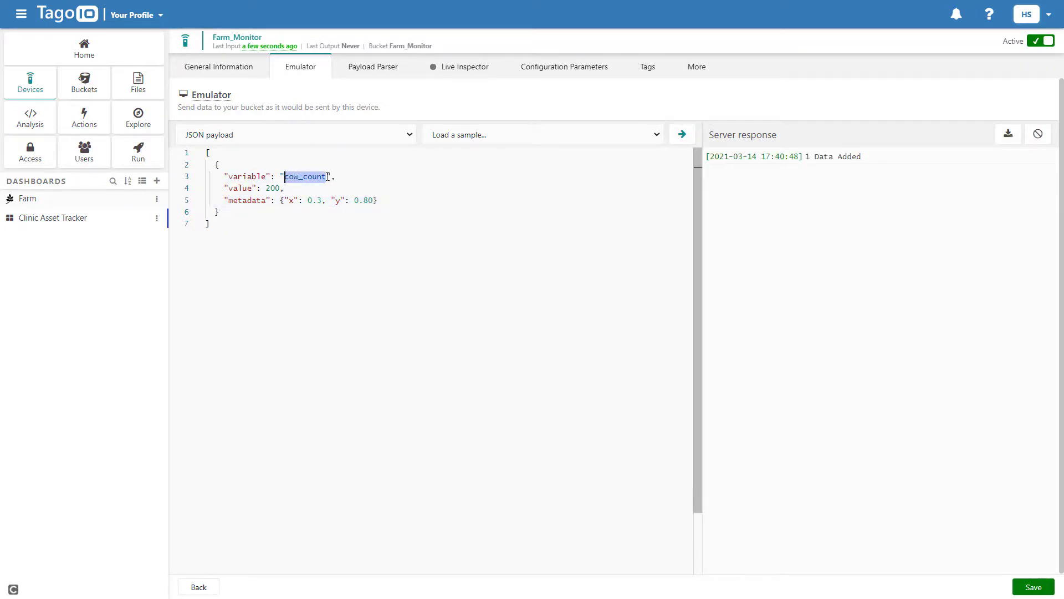
type("barn_temperature")
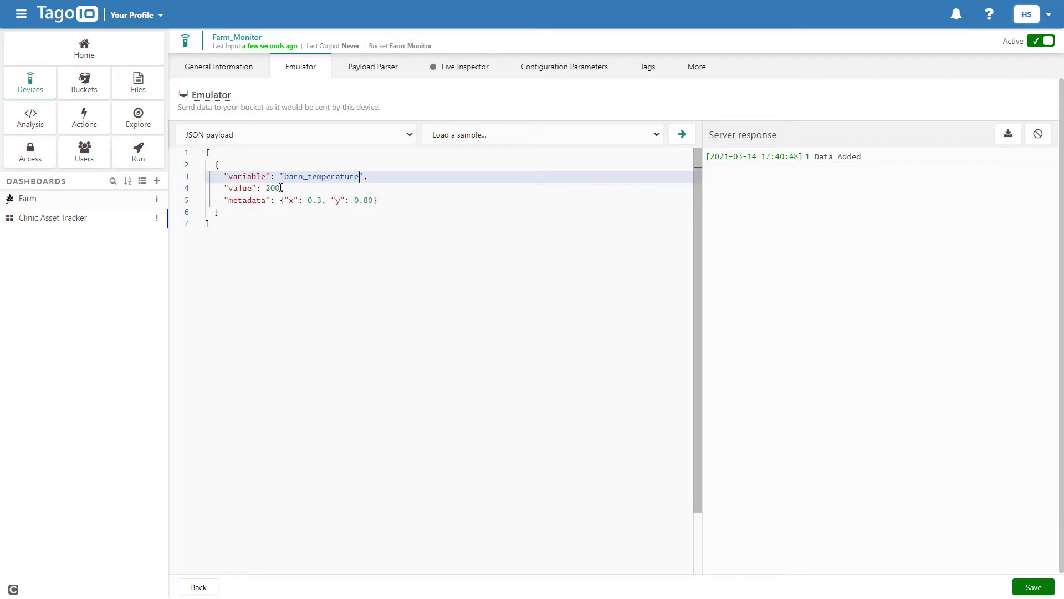
double_click(279, 188)
key("BackSpace")
type("20")
- Add a "unit" entry of "C" between the barn_temperature value and metadata
left_click(283, 189)
key("Return")
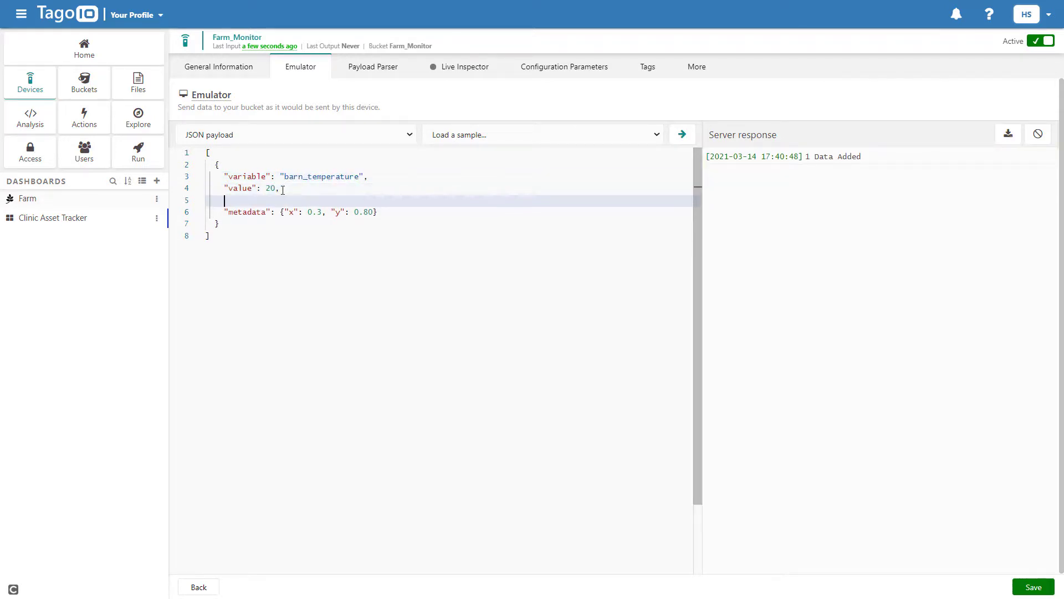
type("\"unit\":")
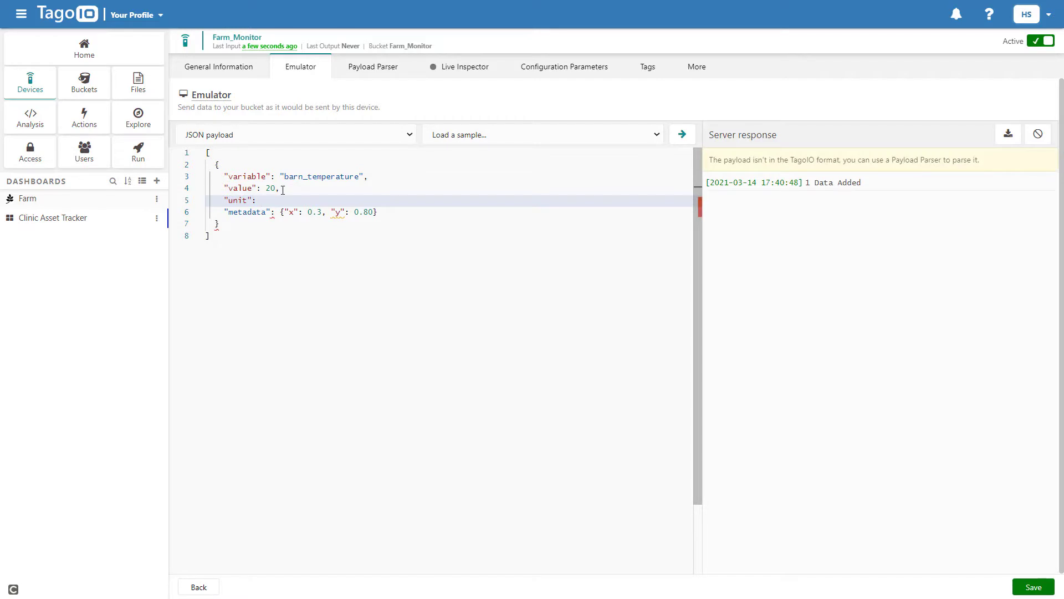
type(" \"C\",")
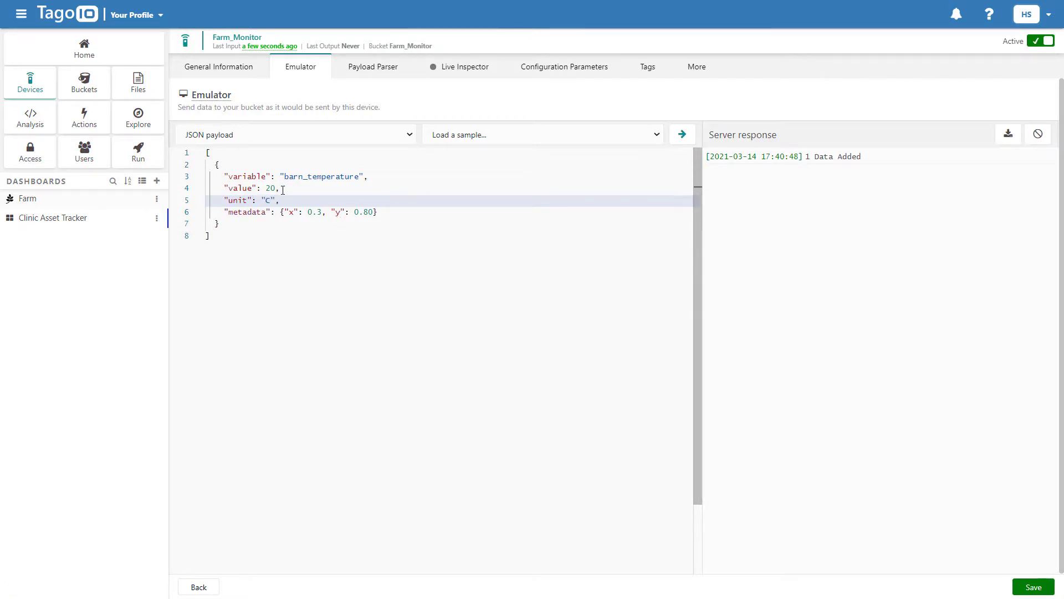
- Set the barn_temperature metadata to x 0.8 and y 0.5, and send the payload
left_click(320, 213)
key("BackSpace")
type("8")
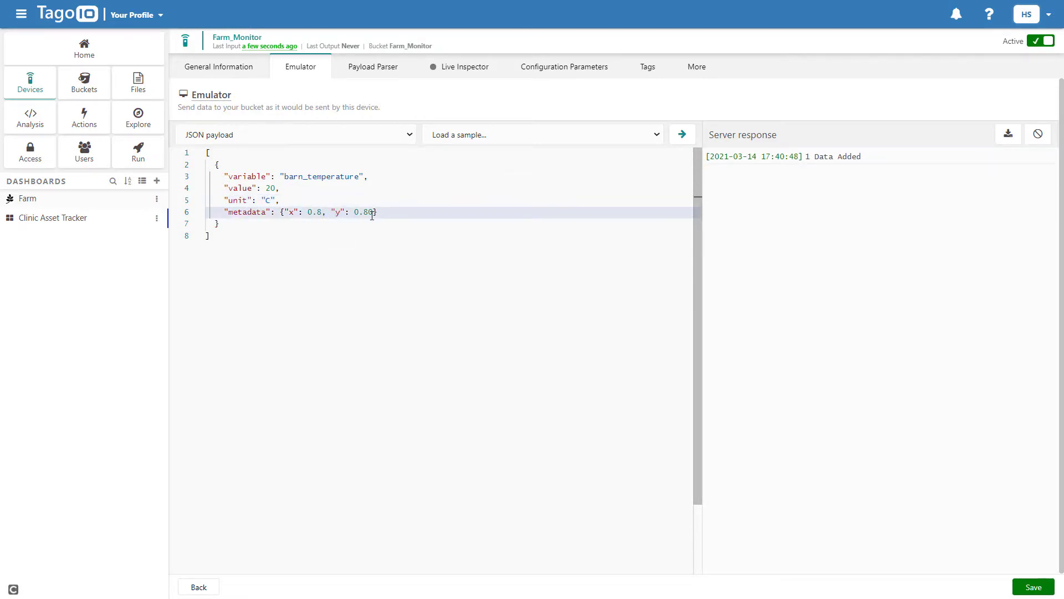
key("BackSpace")
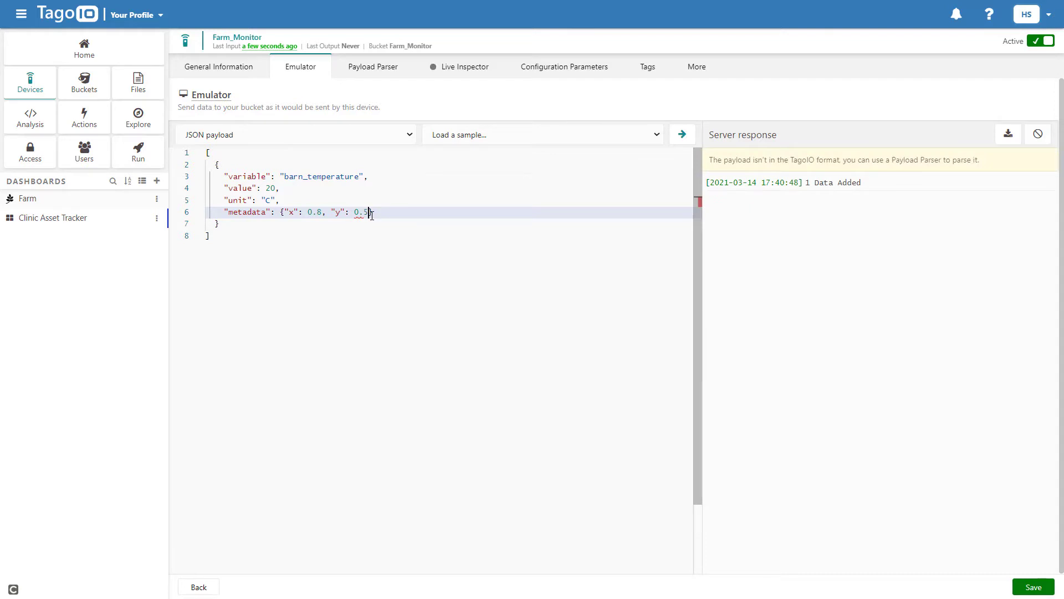
left_click(681, 135)
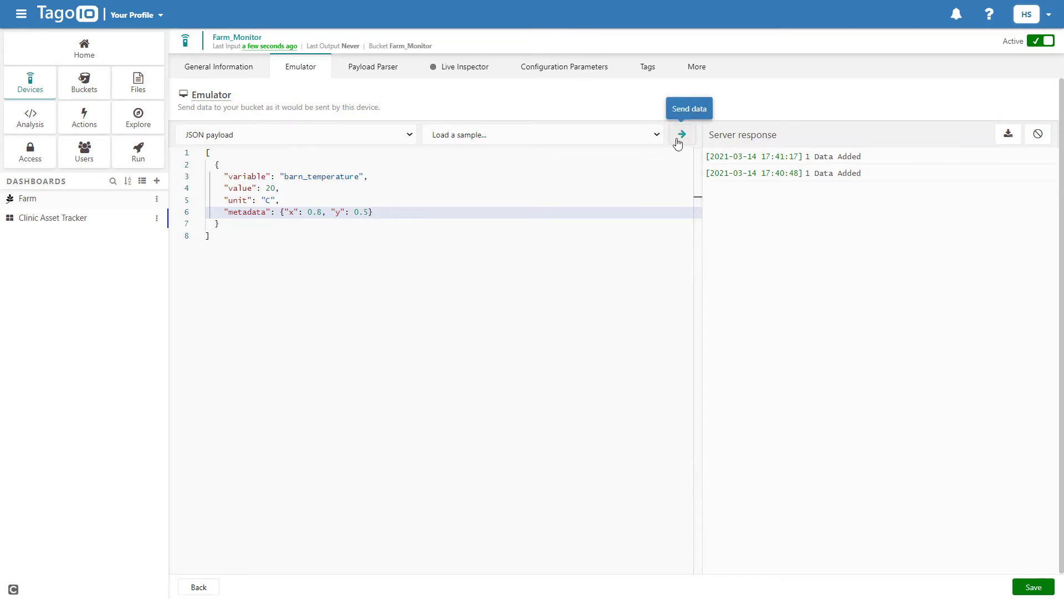
- View the pins on the Farm dashboard, open the Cows pin's details and follow its Angus Cow link
left_click(77, 200)
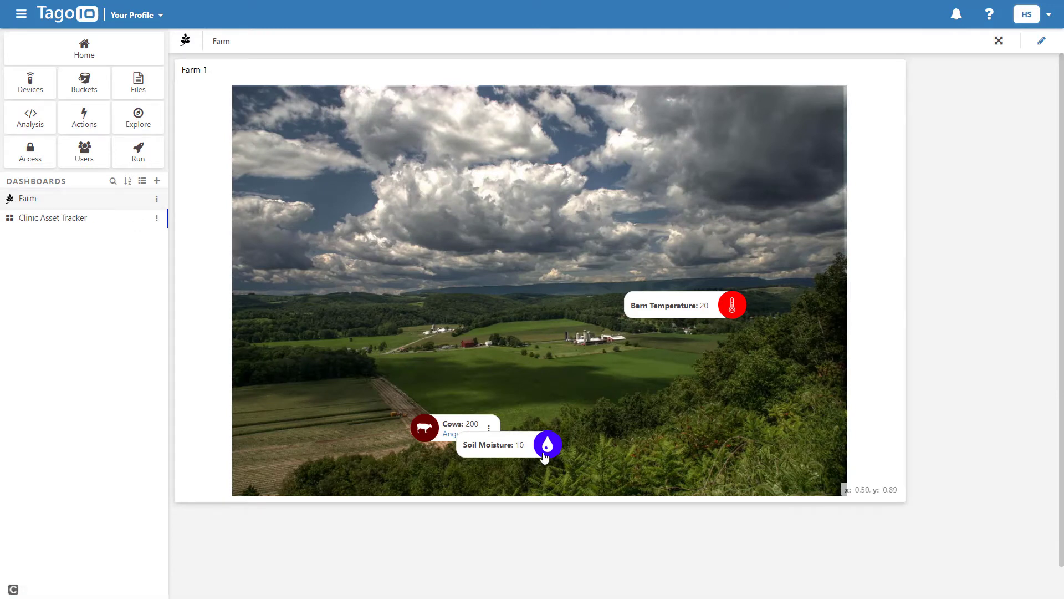
left_click(490, 437)
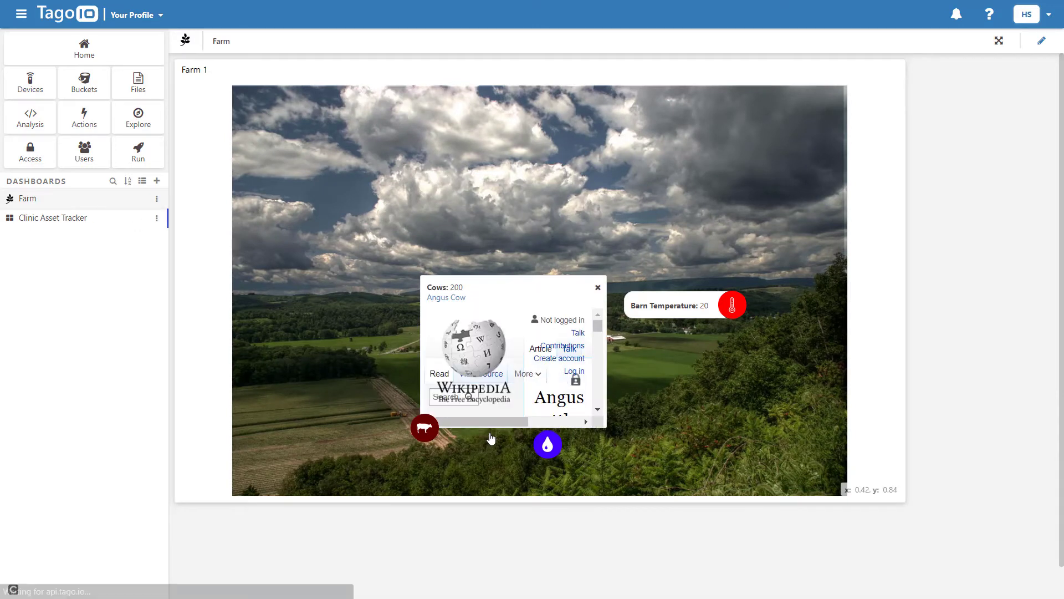
left_click(447, 298)
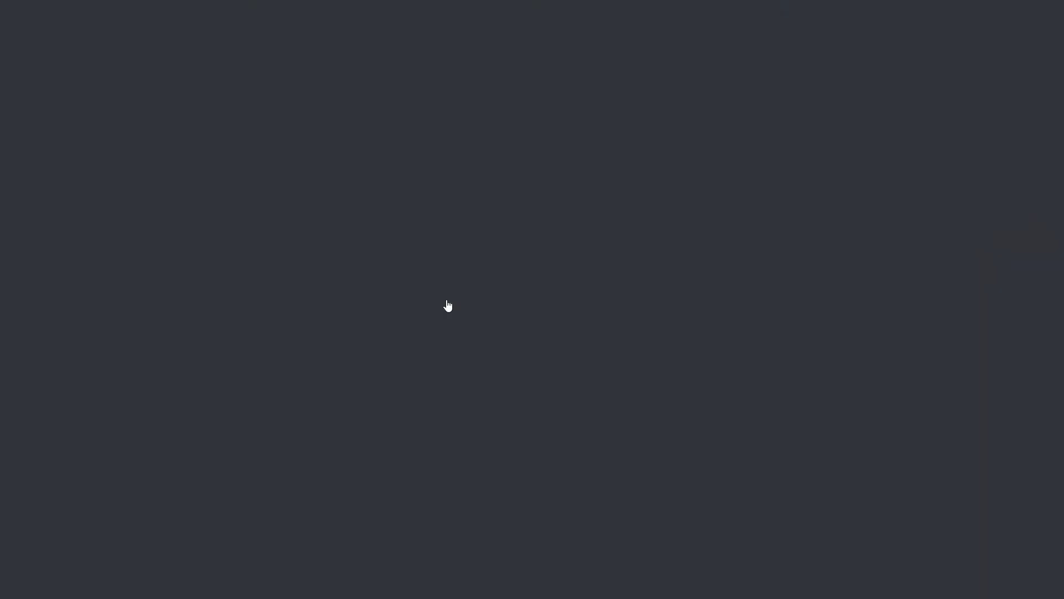